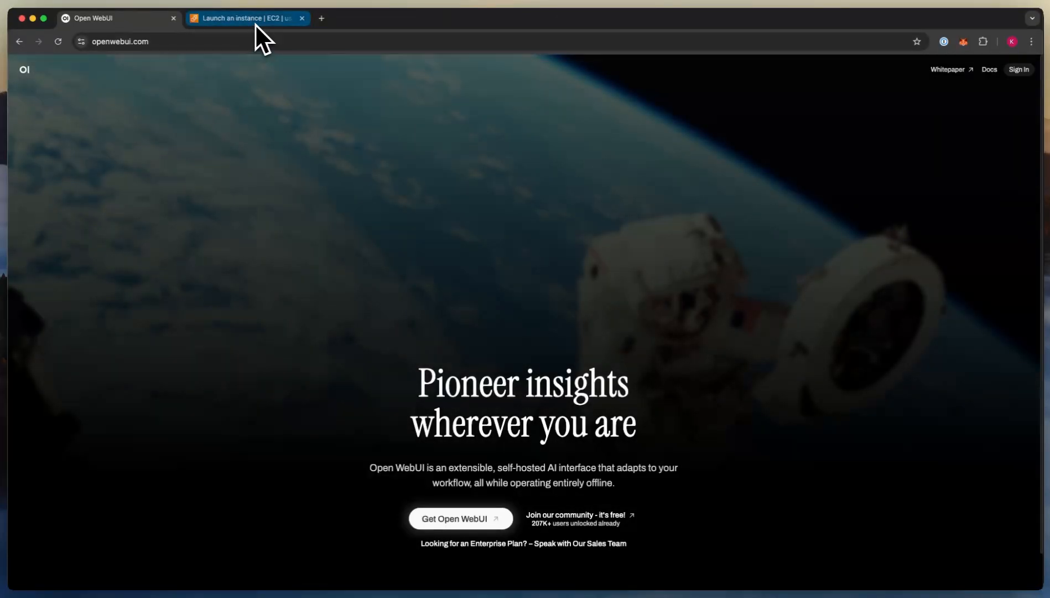
# Step: Switch to the EC2 instance launch form and name the new instance openwebui_test_1
pyautogui.click(255, 22)
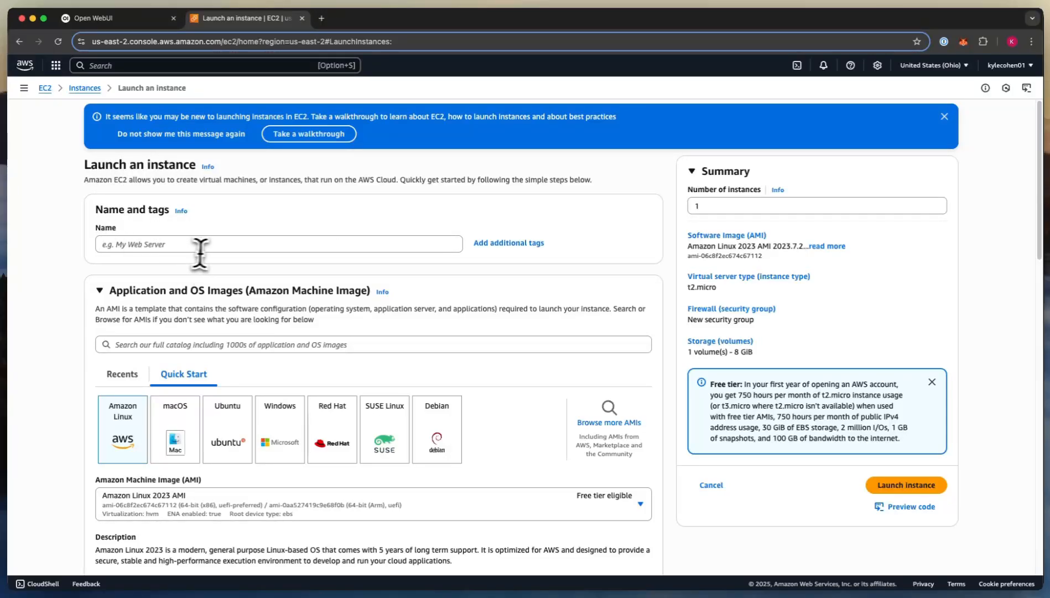
pyautogui.click(221, 244)
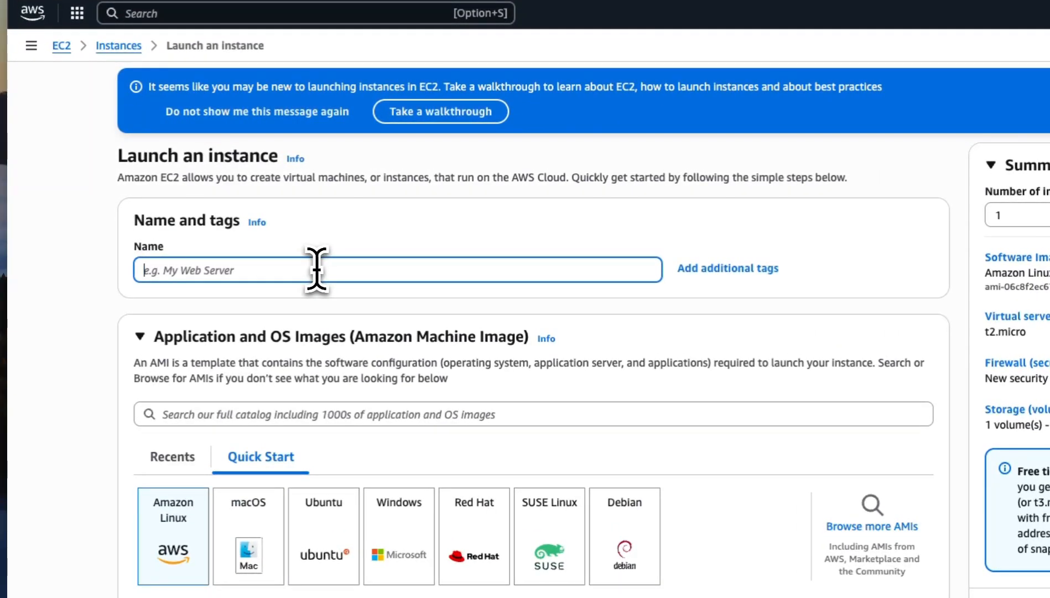
pyautogui.write('openweb')
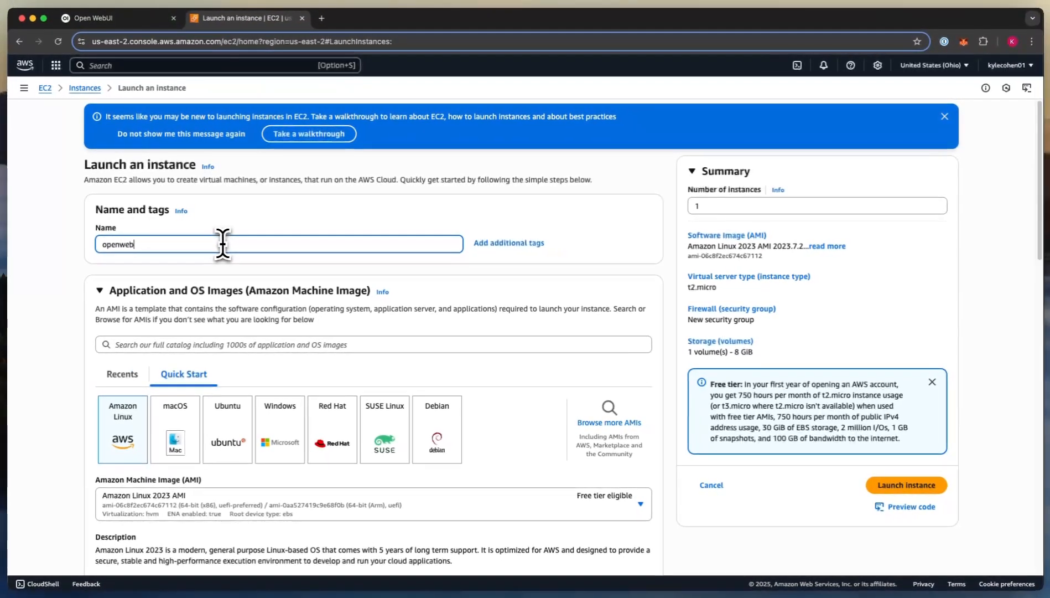
pyautogui.write('ui_test_1')
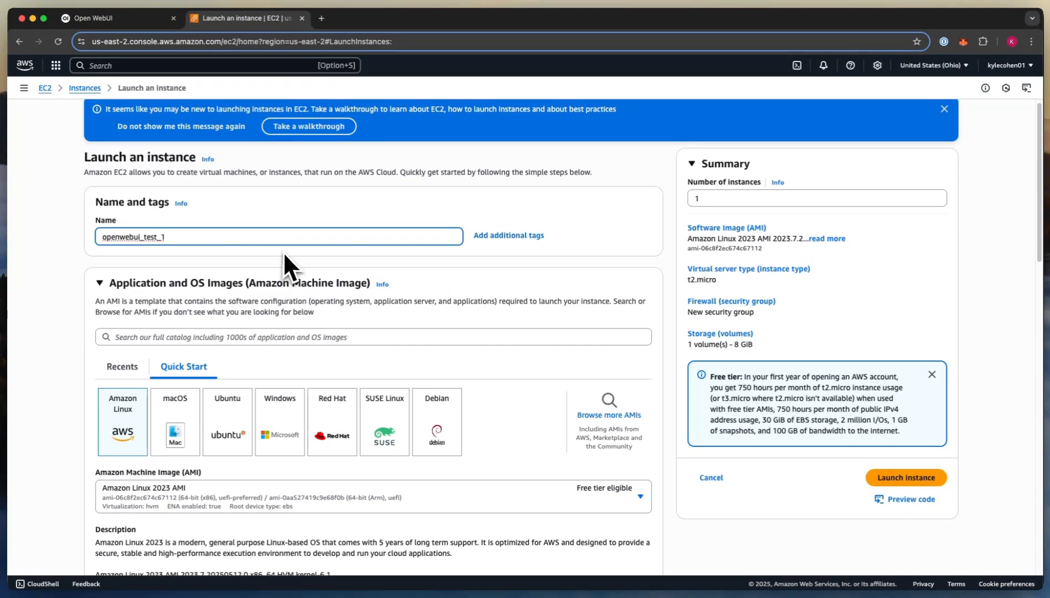
# Step: Set the instance type to t2.medium and choose keytest2 as the login key pair
pyautogui.scroll(-3, 286, 261)
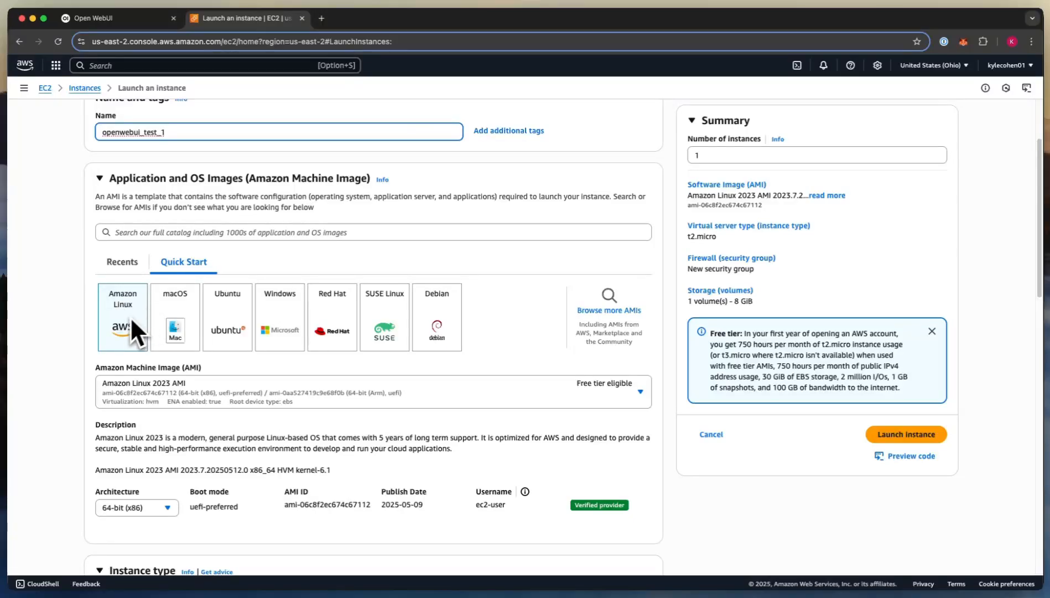
pyautogui.scroll(-5, 137, 269)
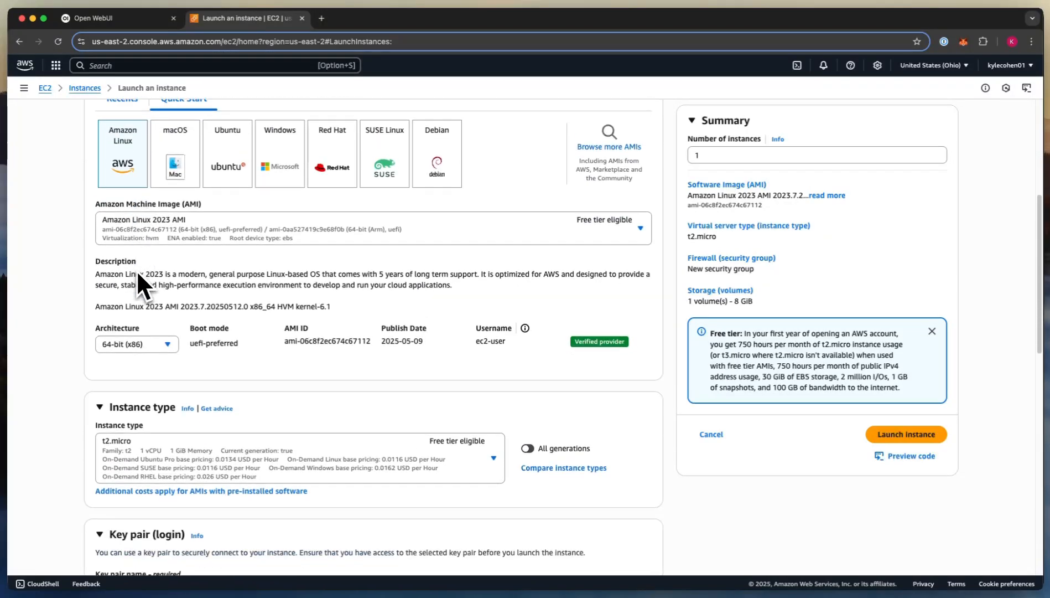
pyautogui.scroll(-2, 137, 270)
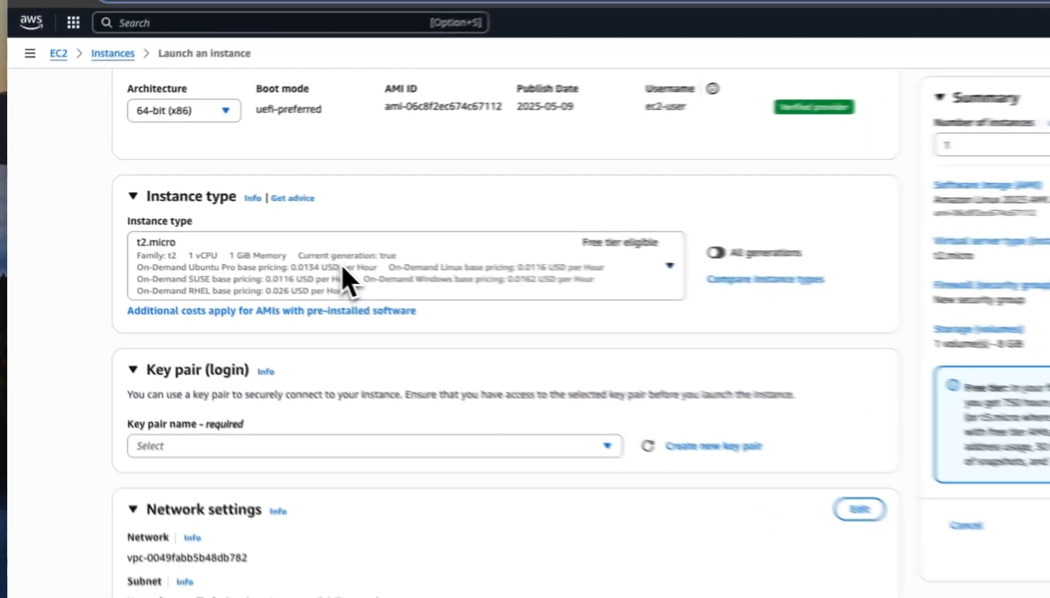
pyautogui.click(342, 265)
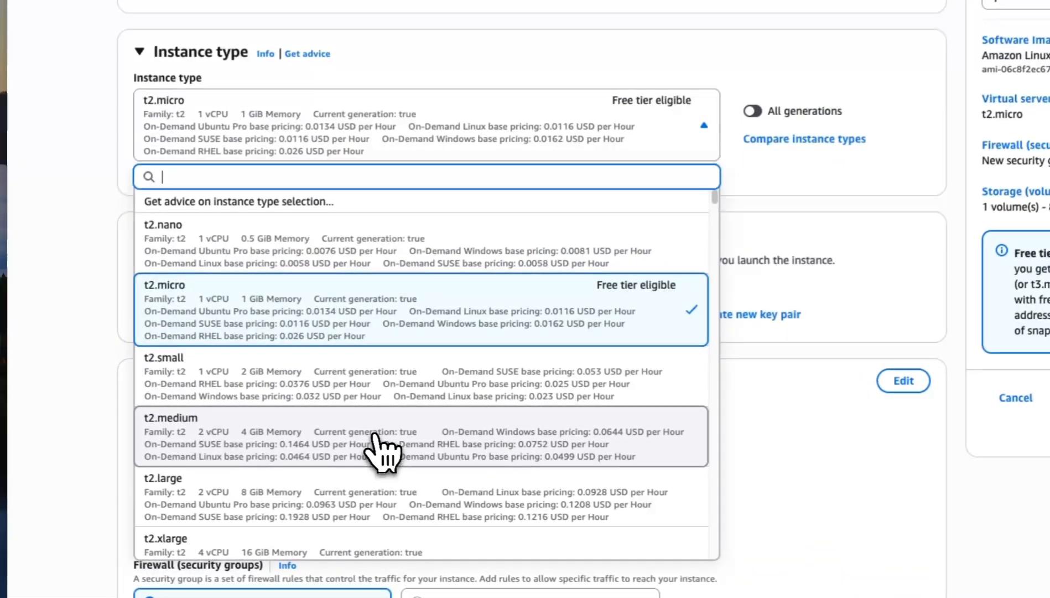
pyautogui.click(266, 465)
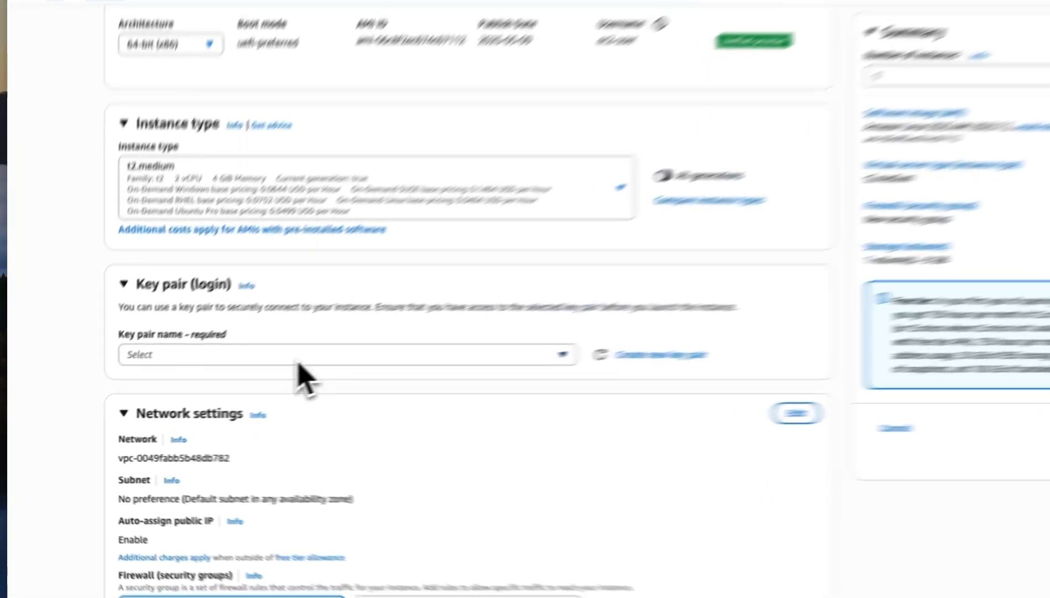
pyautogui.click(238, 380)
pyautogui.click(283, 426)
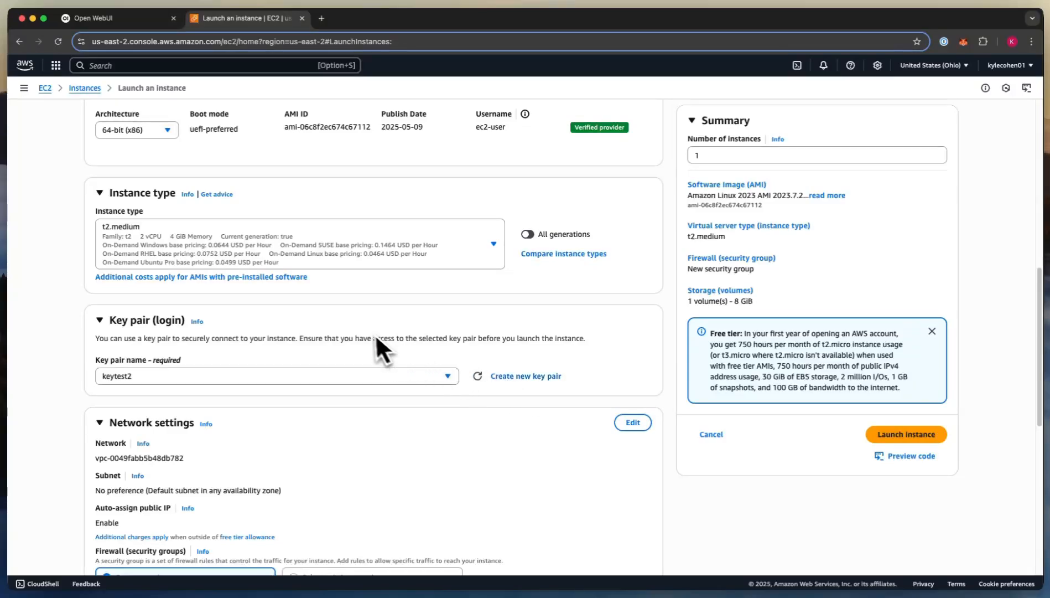
# Step: Assign the existing security group webui to the instance in the network settings
pyautogui.scroll(-4, 376, 334)
pyautogui.scroll(-2, 365, 331)
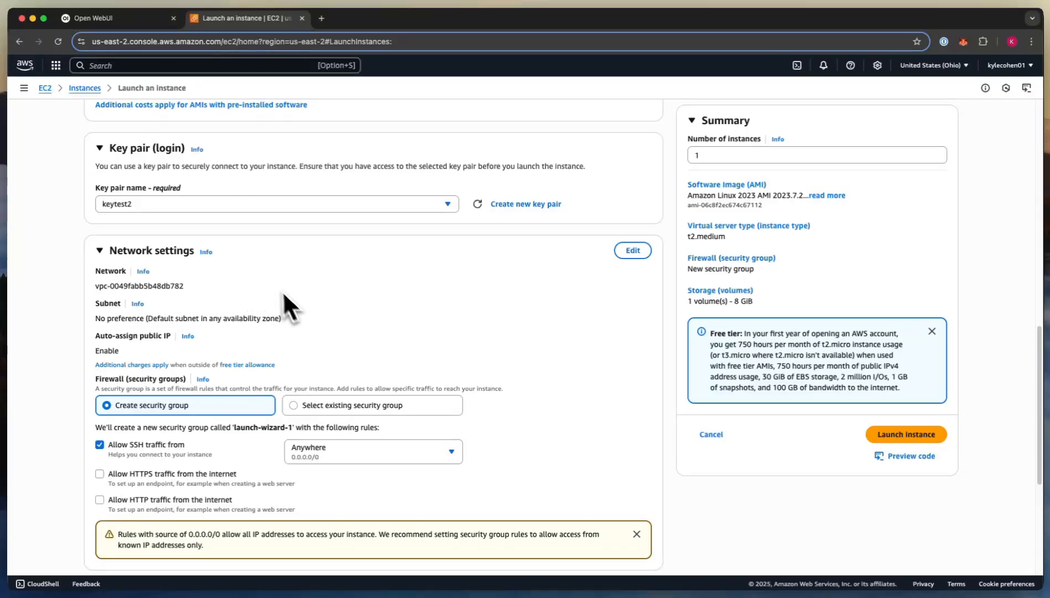
pyautogui.scroll(-4, 235, 299)
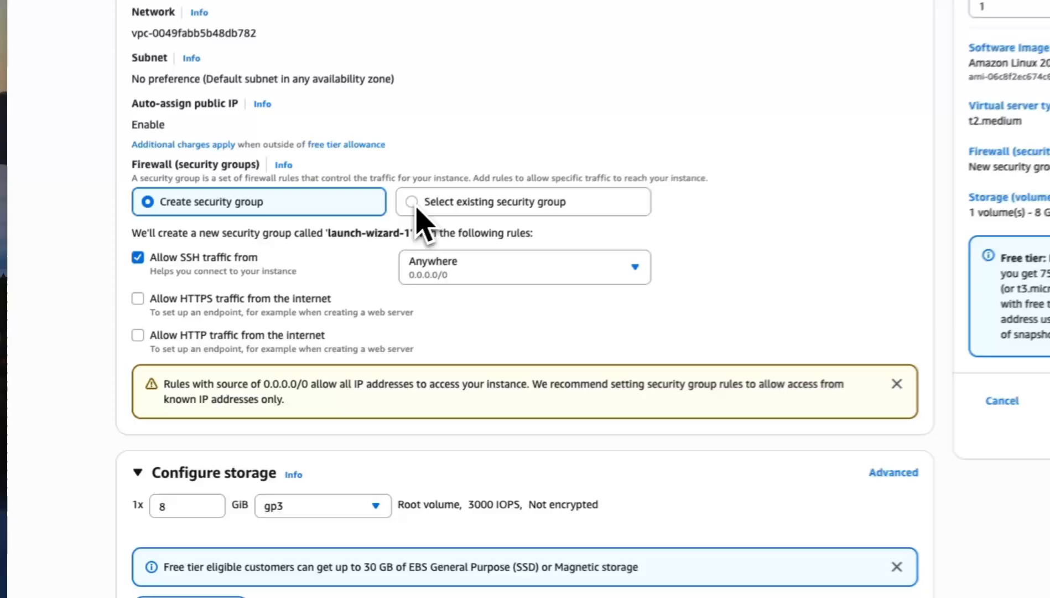
pyautogui.click(303, 294)
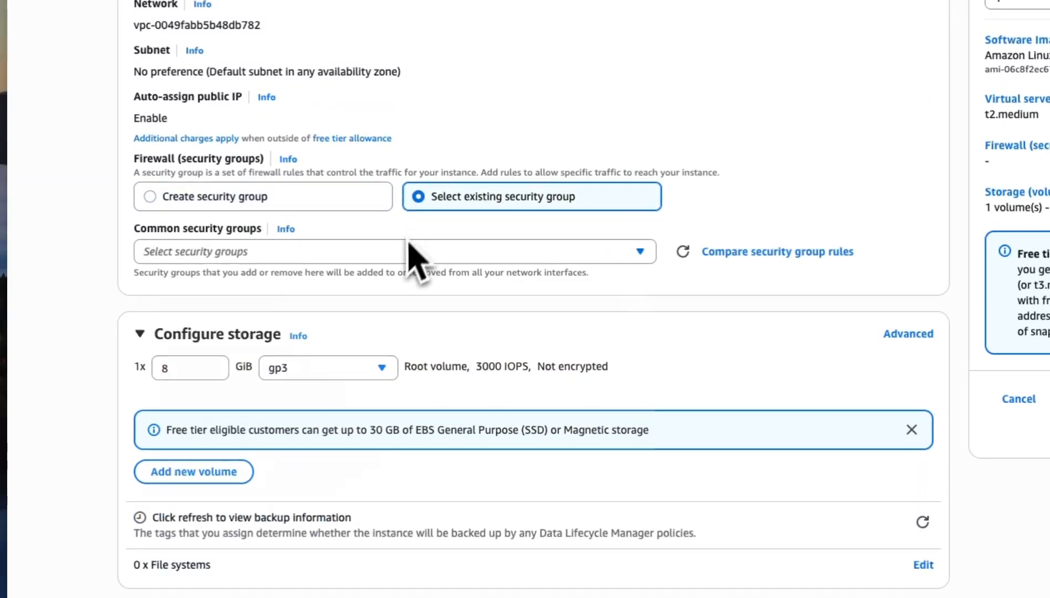
pyautogui.click(281, 335)
pyautogui.click(302, 526)
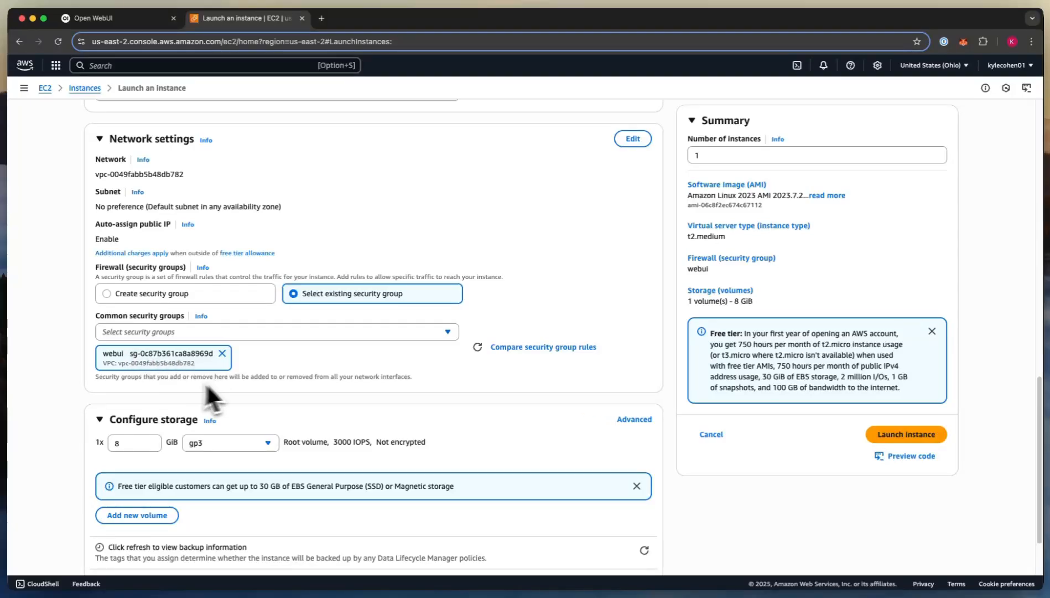
# Step: Set the gp3 root volume size to 32 GiB and launch the instance
pyautogui.scroll(-2, 237, 365)
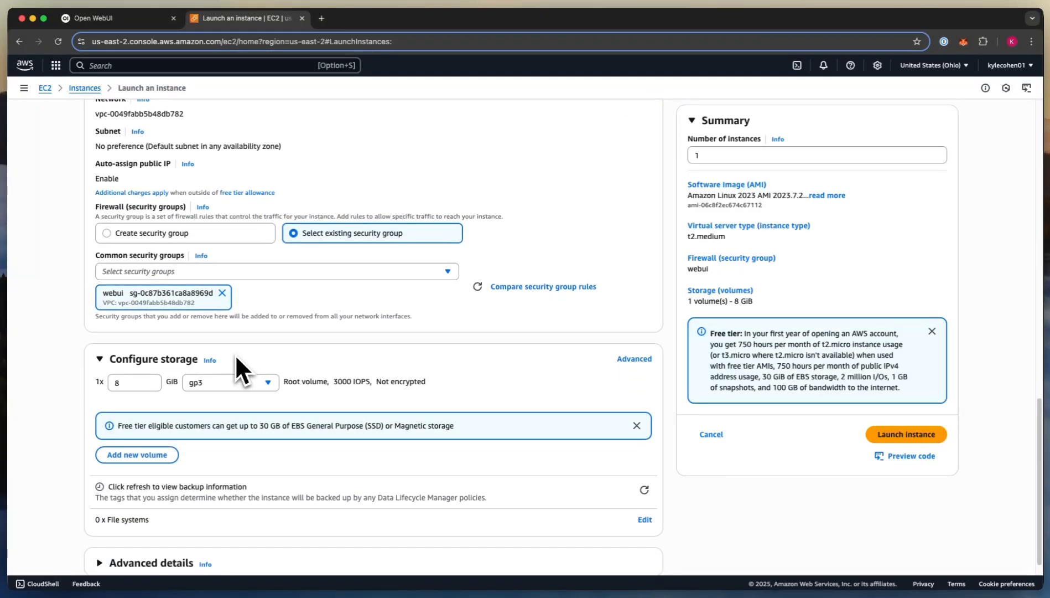
pyautogui.click(128, 388)
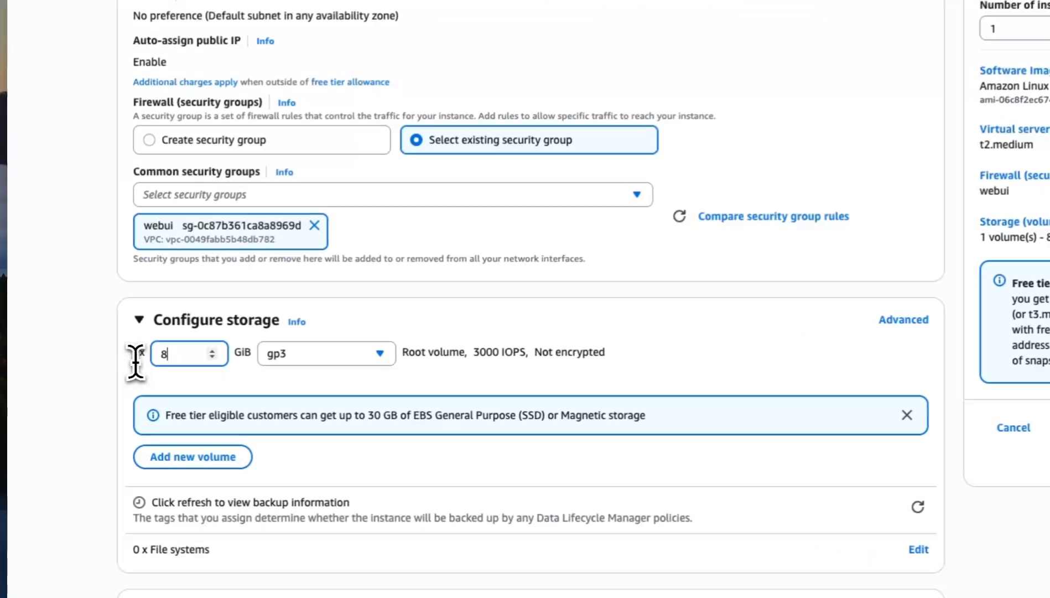
pyautogui.moveTo(175, 355); pyautogui.dragTo(152, 356)
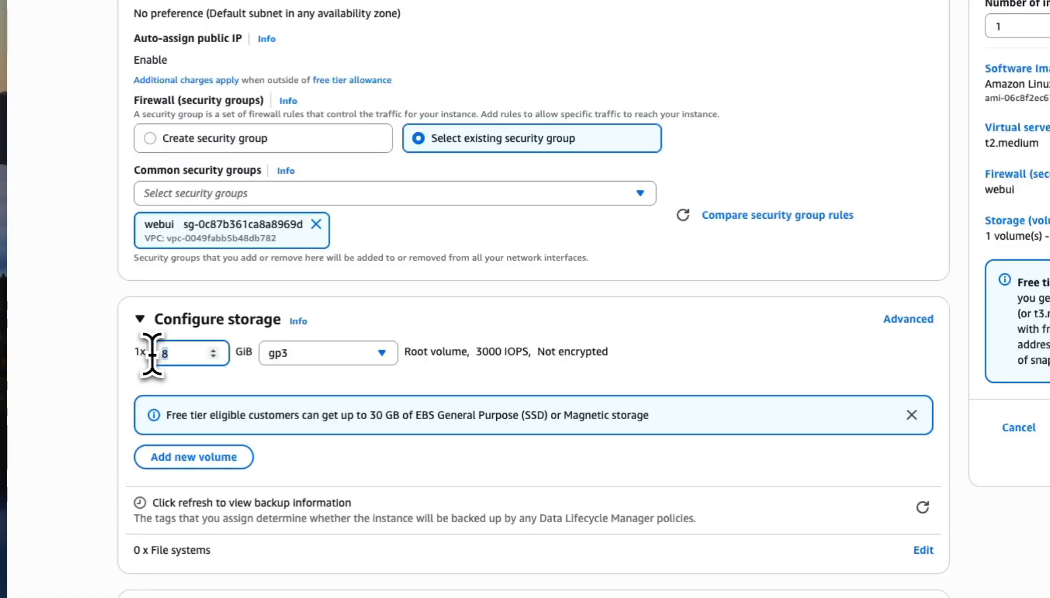
pyautogui.write('32')
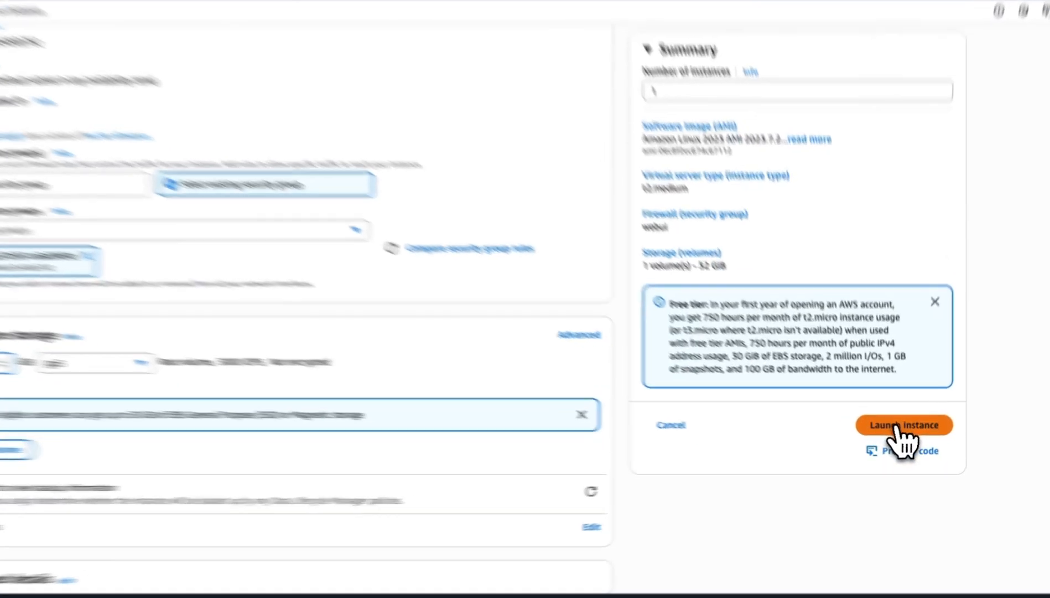
pyautogui.click(899, 425)
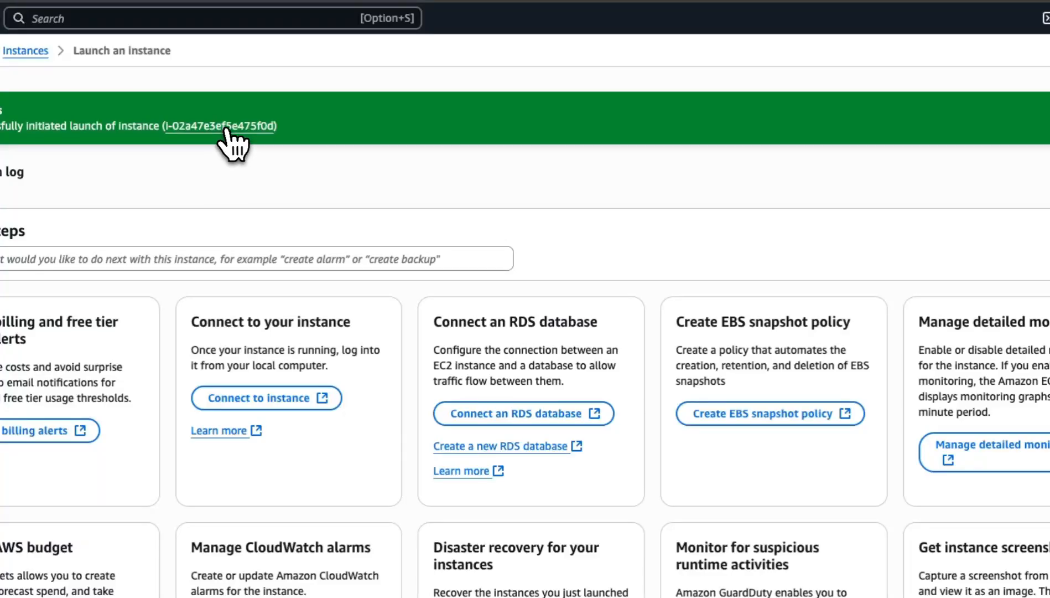
# Step: Open the details of the launched openwebui_test_1 instance and examine the inbound rules of its security group
pyautogui.click(226, 128)
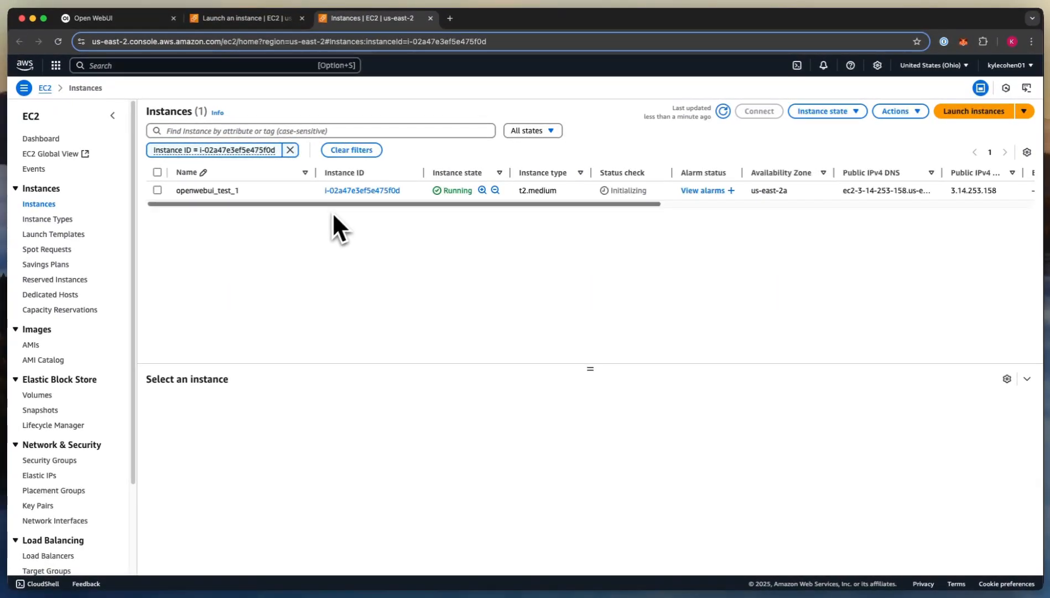
pyautogui.click(366, 191)
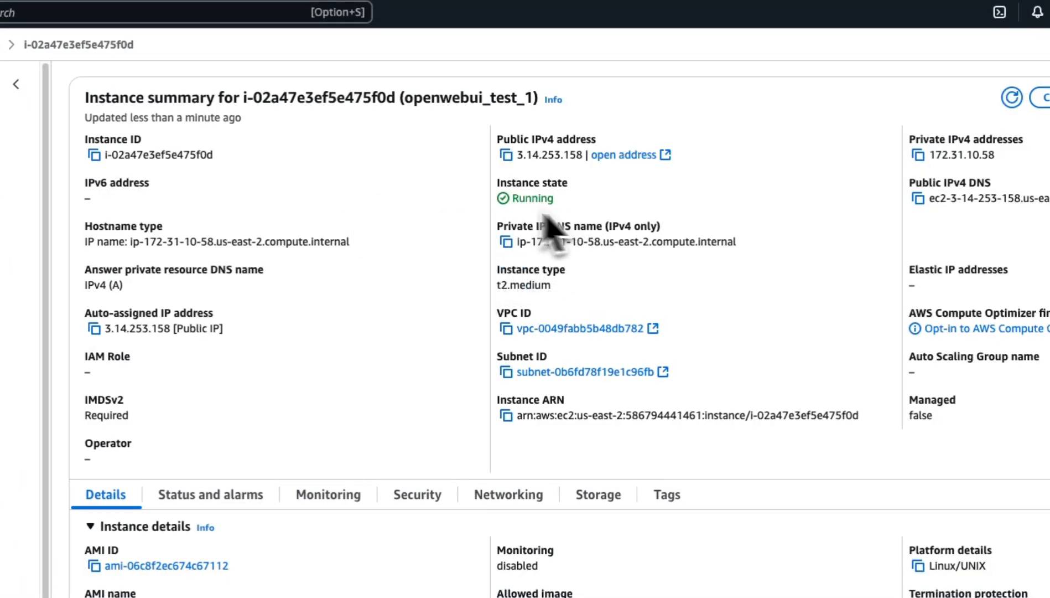
pyautogui.scroll(-5, 422, 321)
pyautogui.click(415, 321)
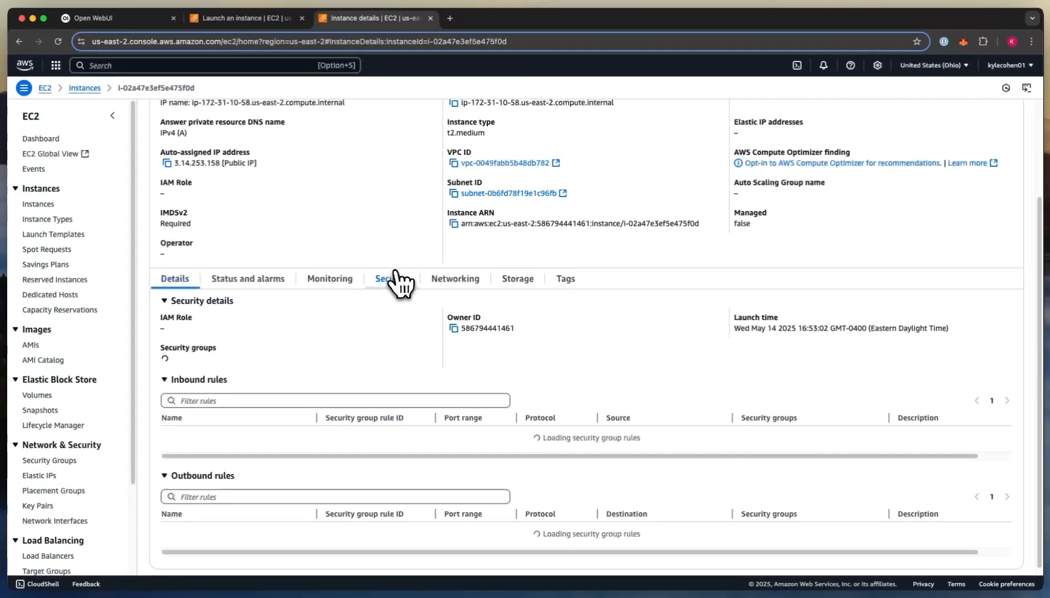
pyautogui.scroll(-2, 387, 289)
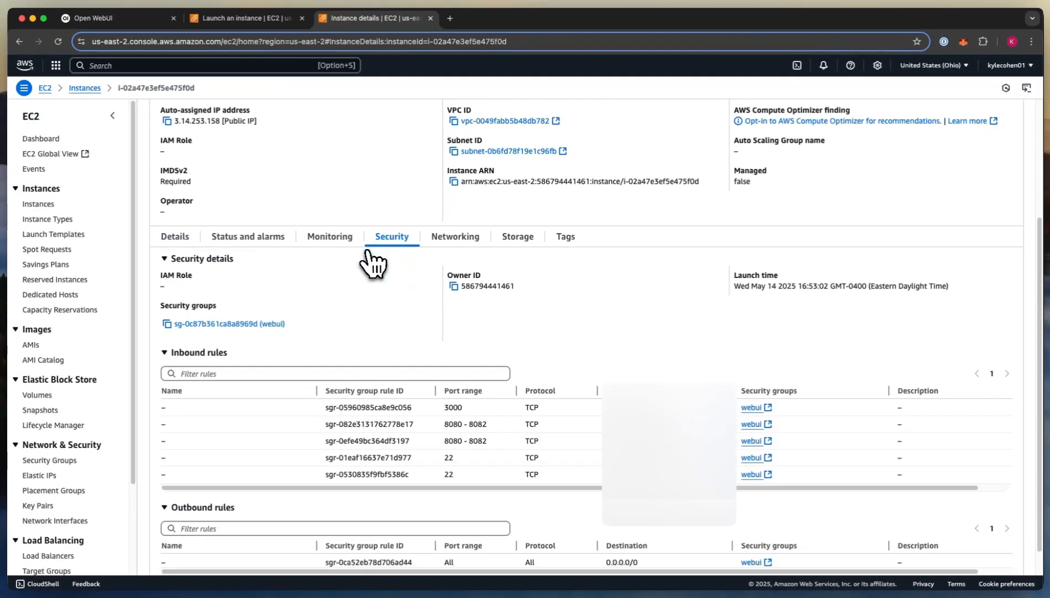
pyautogui.scroll(-1, 372, 260)
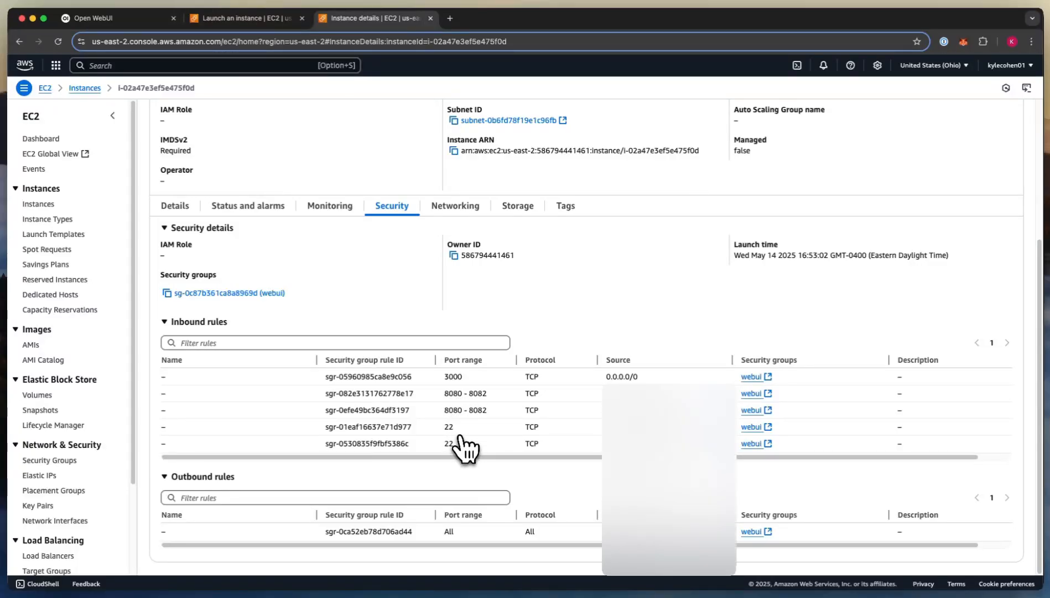
# Step: Connect to the openwebui_test_1 instance with the browser-based EC2 Instance Connect terminal
pyautogui.scroll(4, 452, 359)
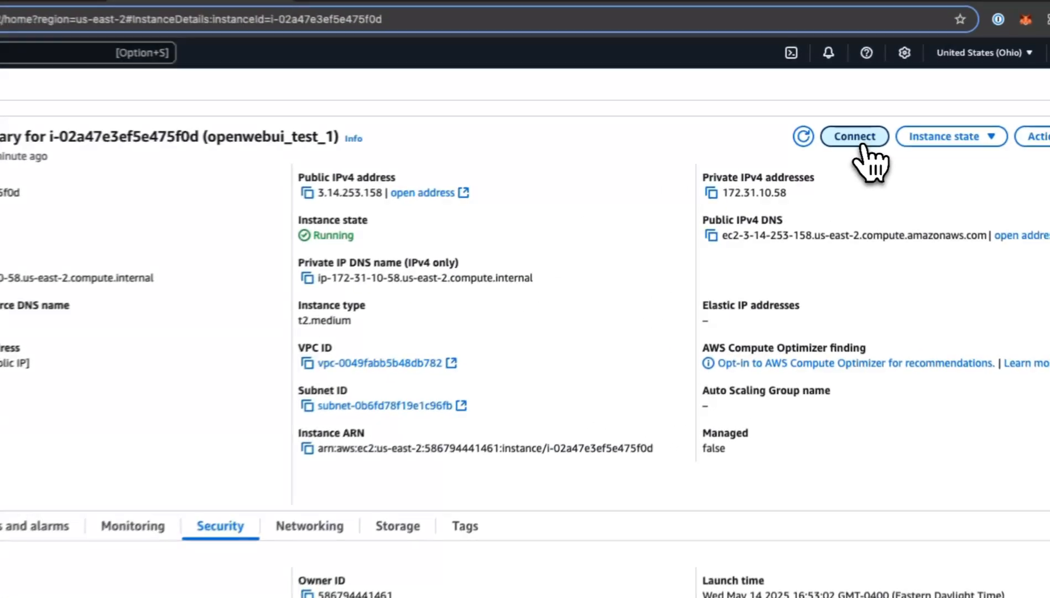
pyautogui.click(858, 139)
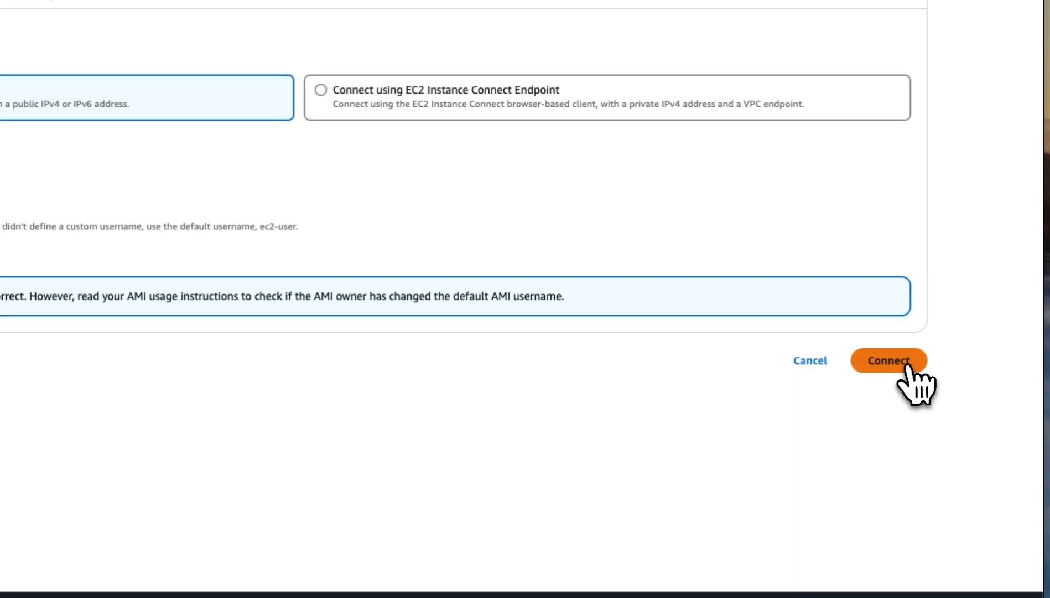
pyautogui.click(905, 366)
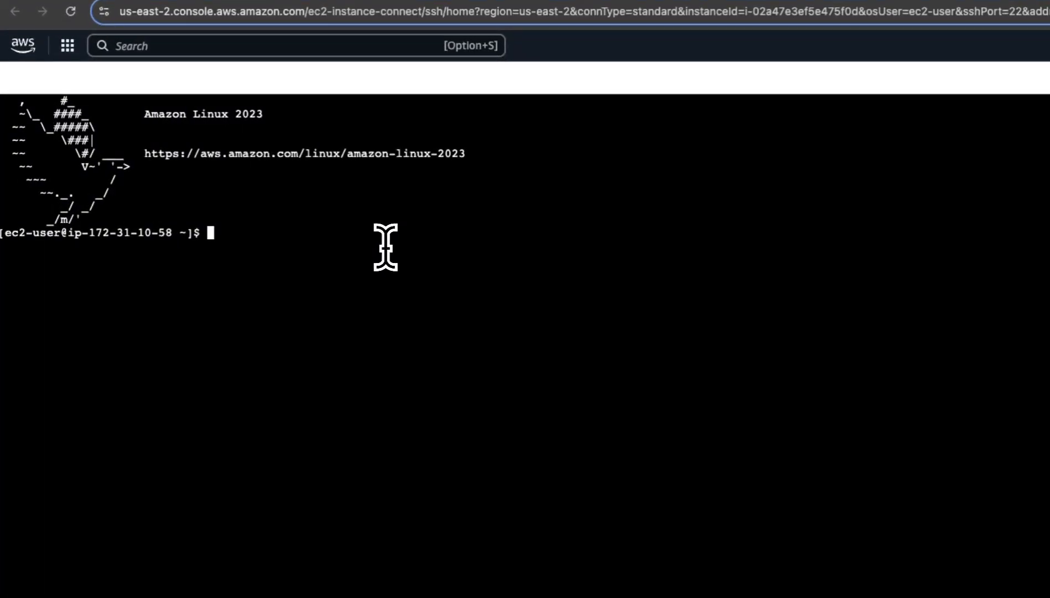
# Step: Update the instance's installed packages by running sudo yum update -y in the terminal
pyautogui.write('yu')
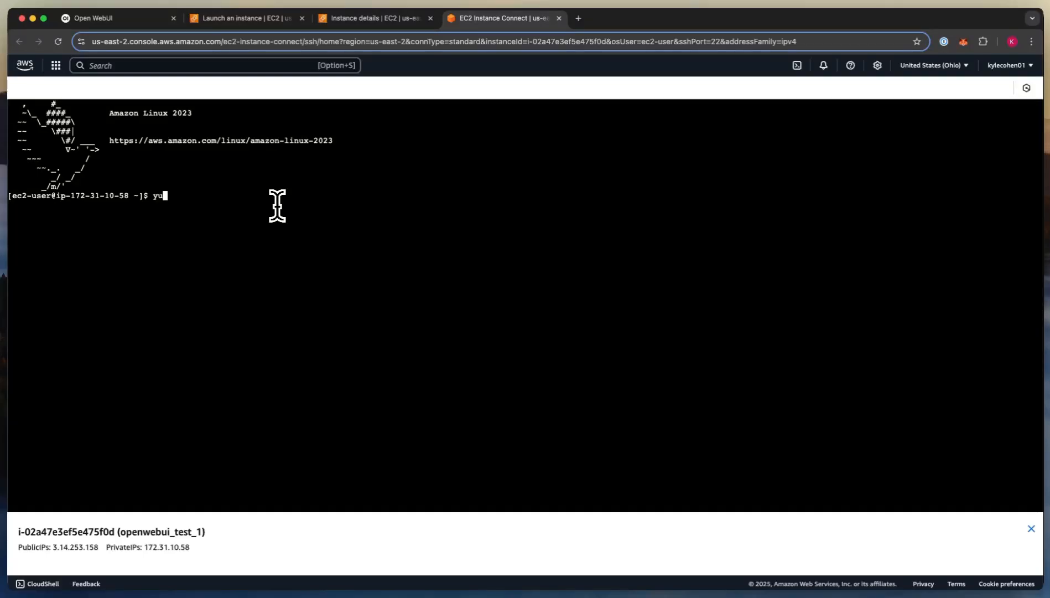
pyautogui.press('BackSpace')
pyautogui.press('BackSpace')
pyautogui.write('sudo yi')
pyautogui.press('BackSpace')
pyautogui.write('um update -y')
pyautogui.press('Return')
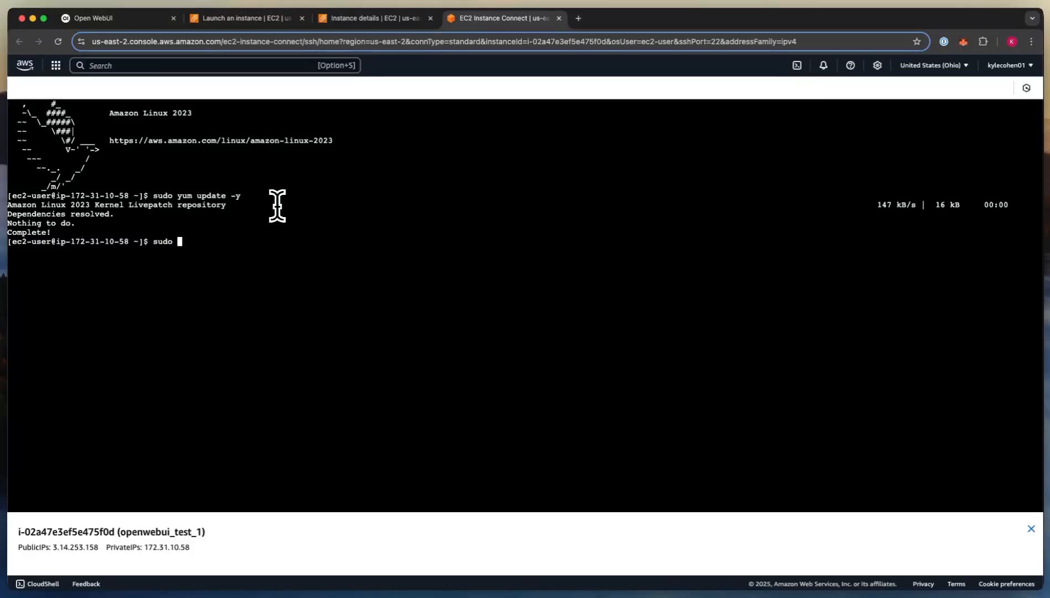
# Step: Install the docker package with sudo yum install and start its service with sudo systemctl start docker
pyautogui.write('yum install docker -')
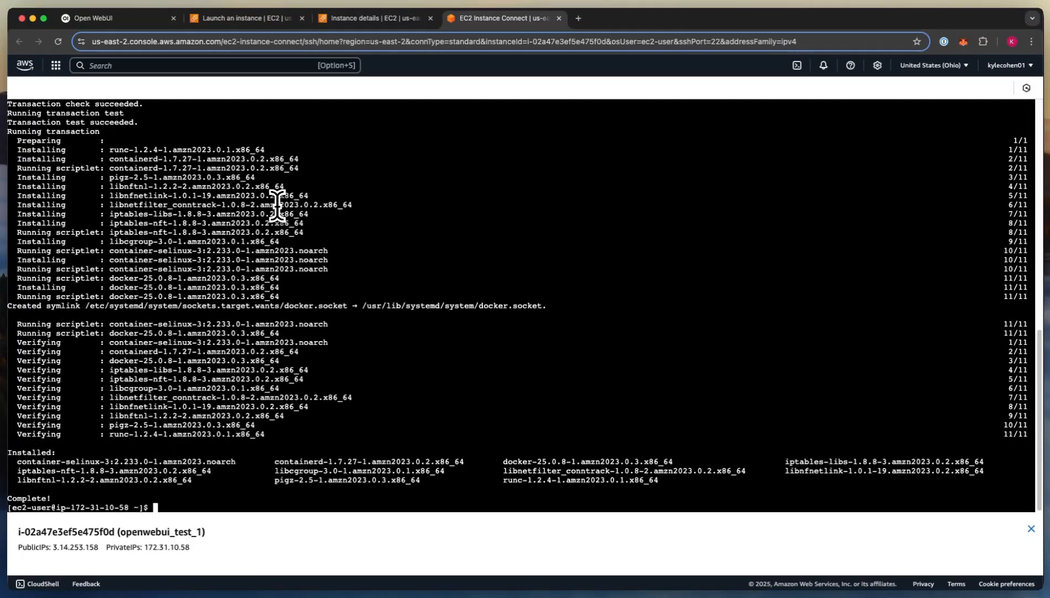
pyautogui.write('sudo systemctl start docke')
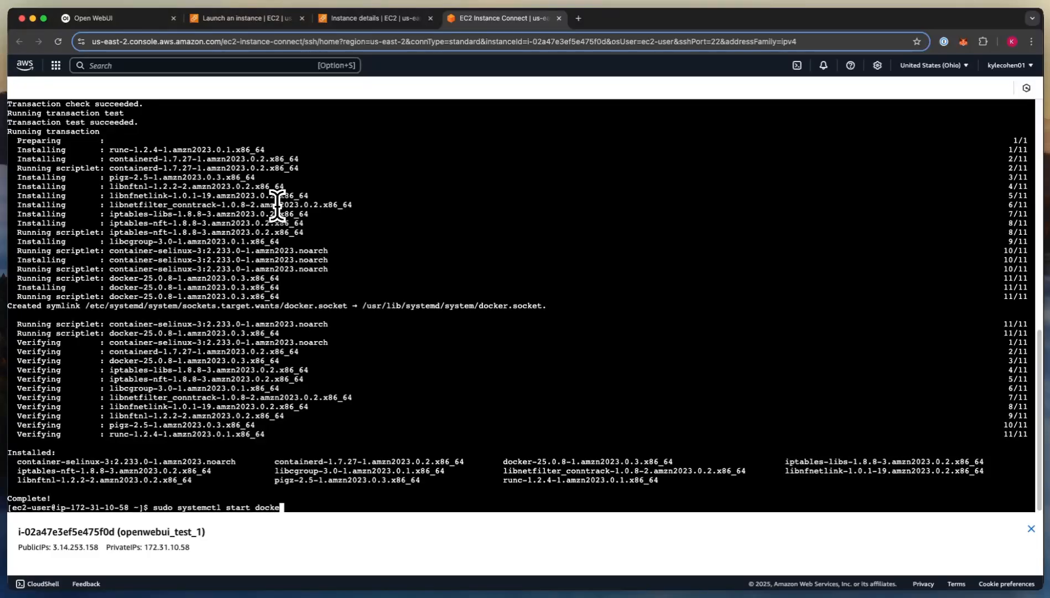
pyautogui.write('r')
pyautogui.press('Return')
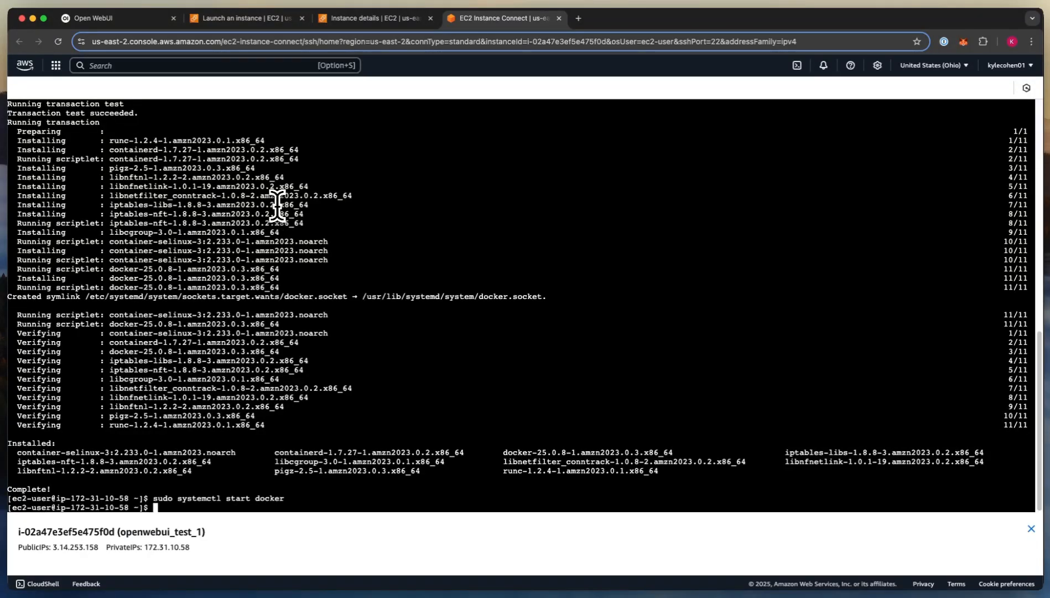
# Step: Check the Docker service with sudo systemctl status docker and return to the shell prompt
pyautogui.write('sudo systemctl status docker')
pyautogui.press('Return')
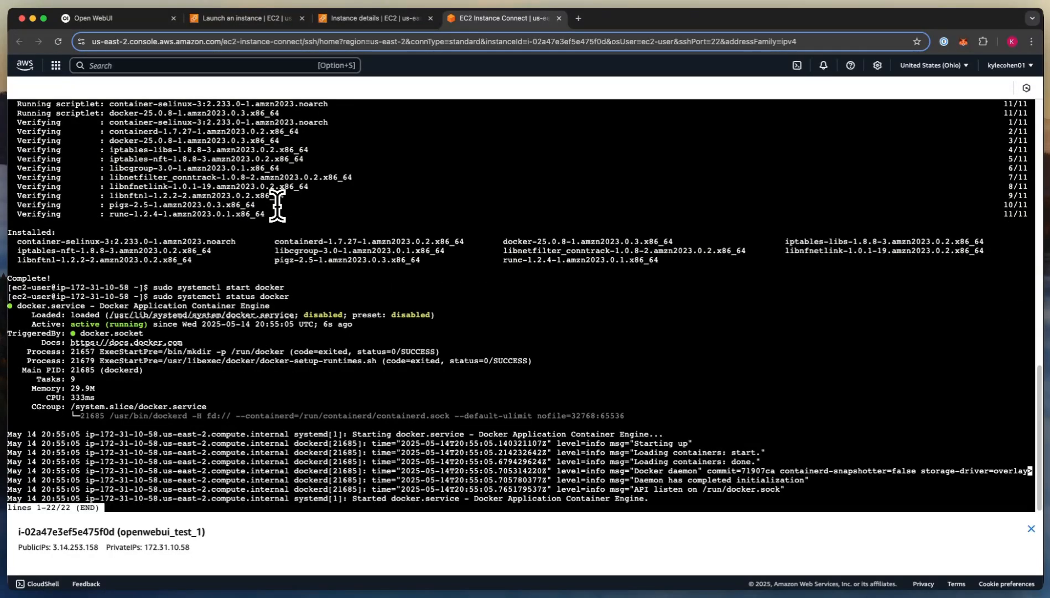
pyautogui.press('q')
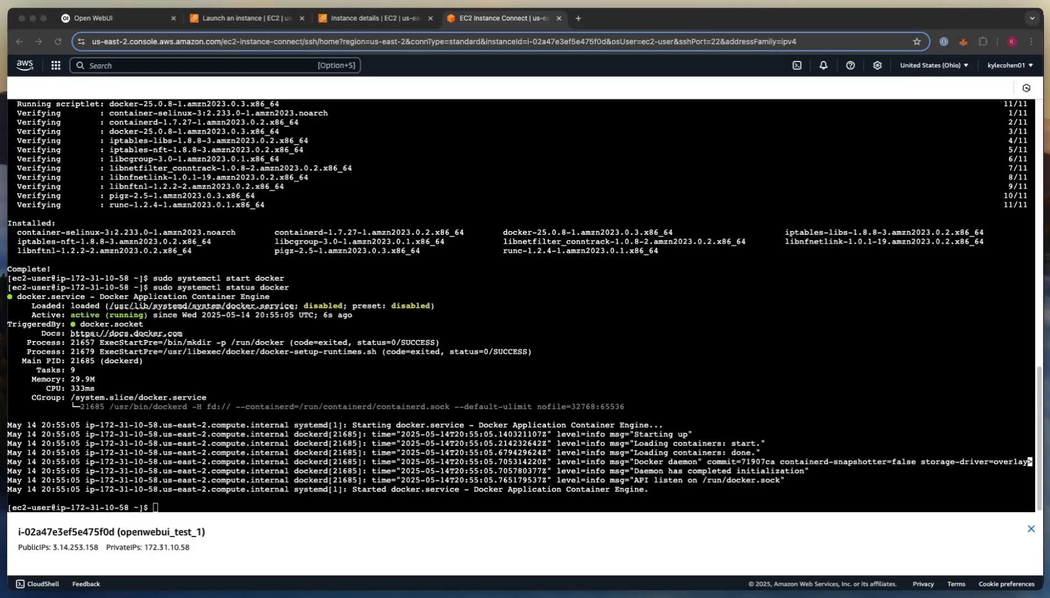
pyautogui.click(620, 340)
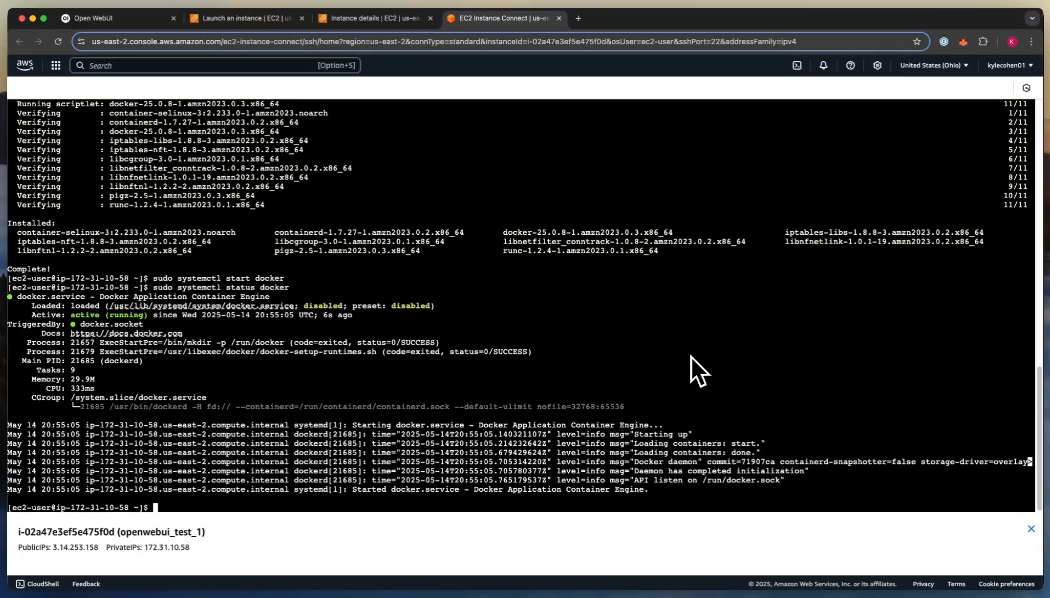
# Step: Pull the Open WebUI image by running sudo docker pull ghcr.io/open-webui/open-webui:main in the terminal
pyautogui.write('sudo docker pull ghcr.io/open-webui/open-webui:main')
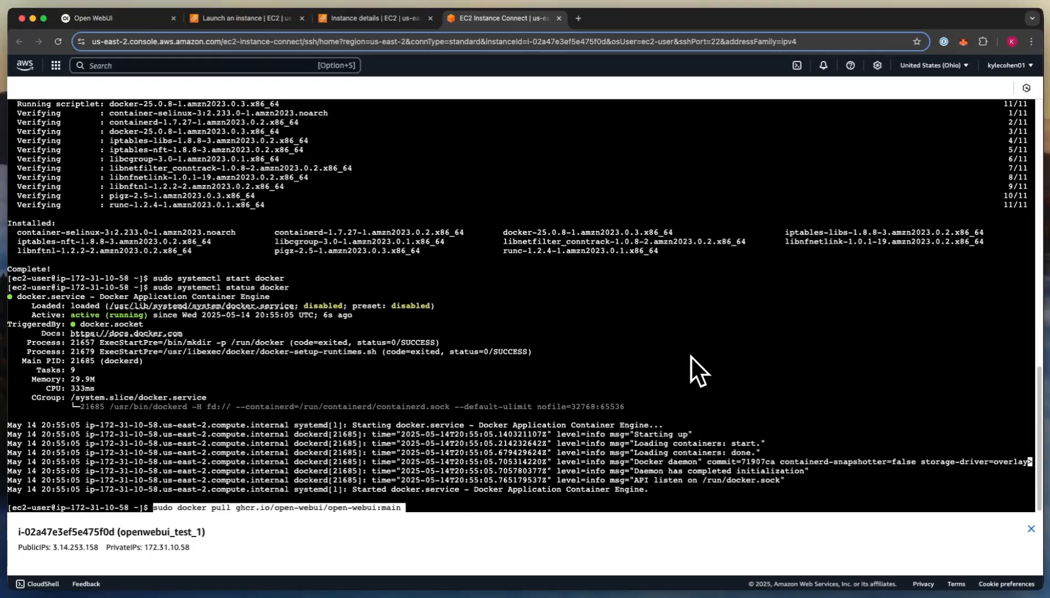
pyautogui.press('Return')
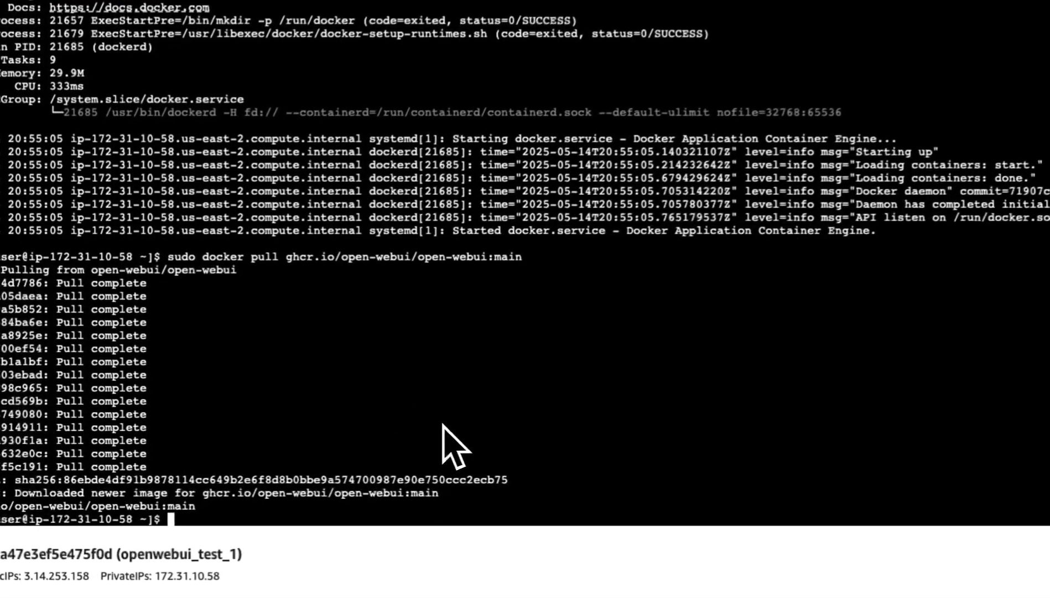
pyautogui.press('super+v')
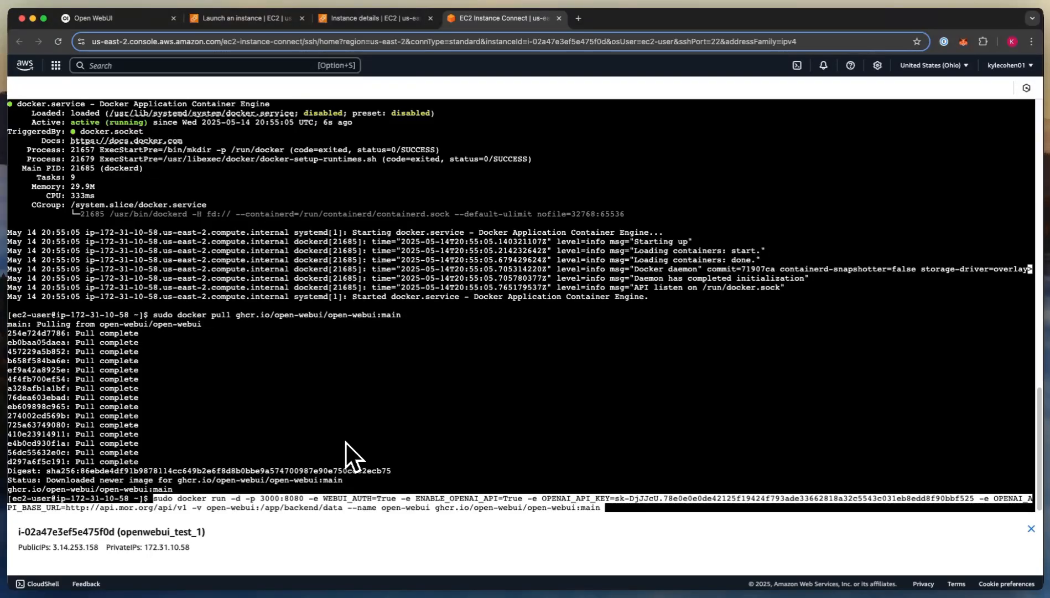
pyautogui.press('BackSpace')
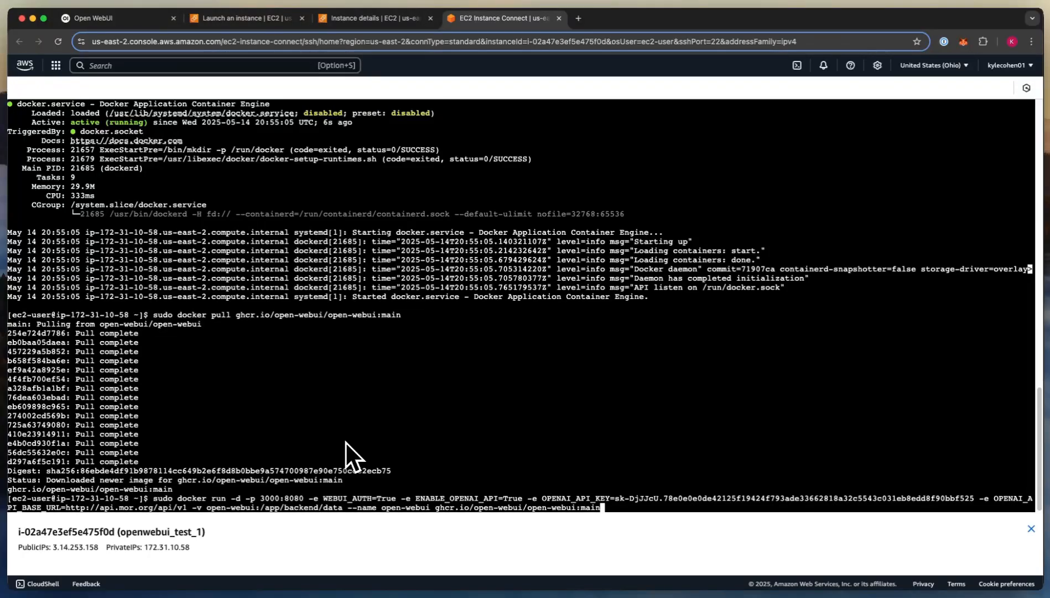
pyautogui.press('Return')
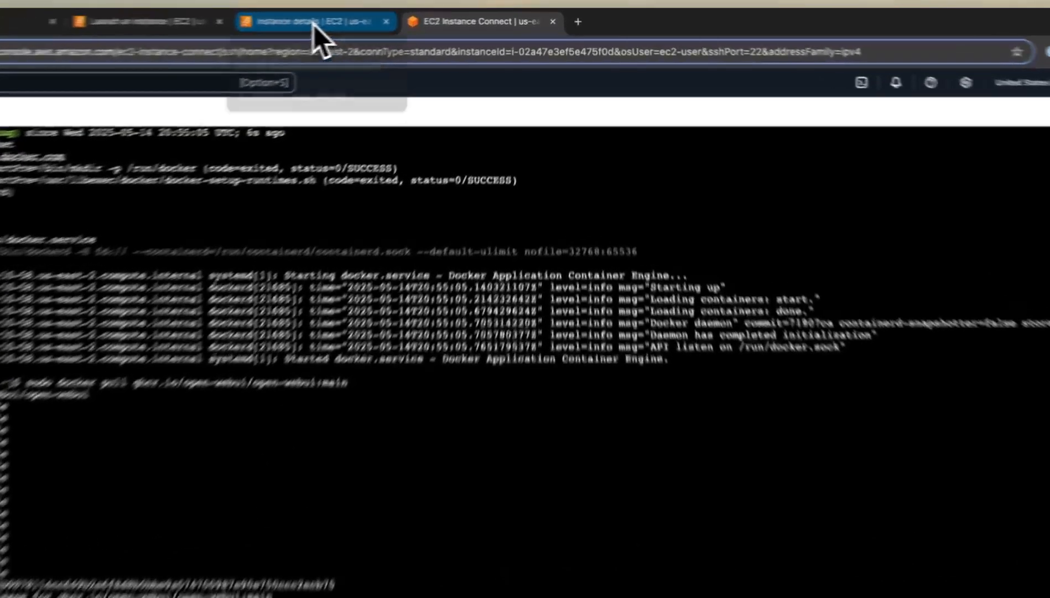
# Step: Copy the public IPv4 DNS name from the openwebui_test_1 instance details page
pyautogui.click(374, 19)
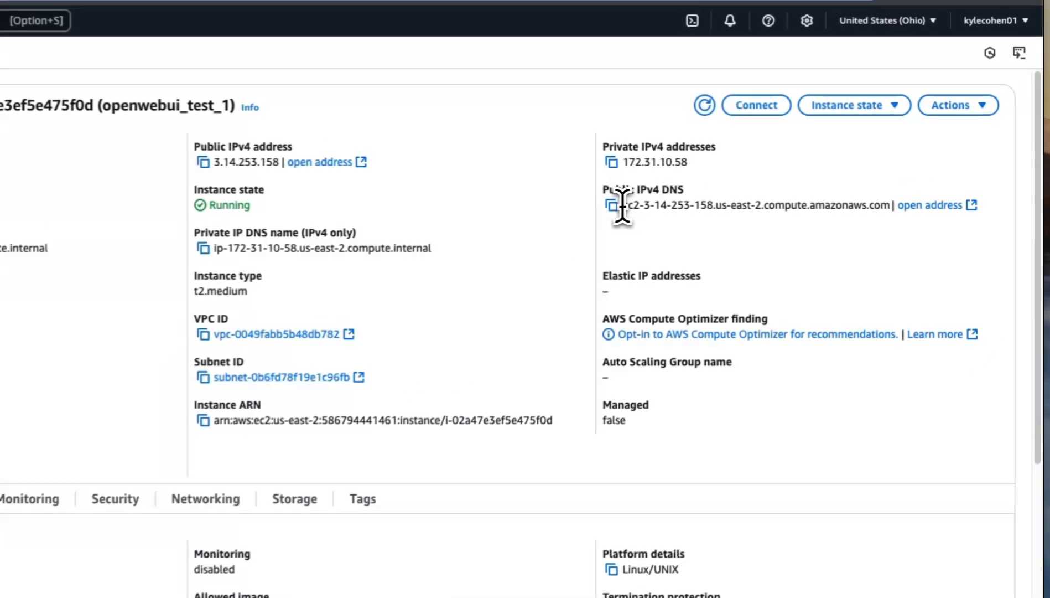
pyautogui.moveTo(748, 194); pyautogui.dragTo(933, 195)
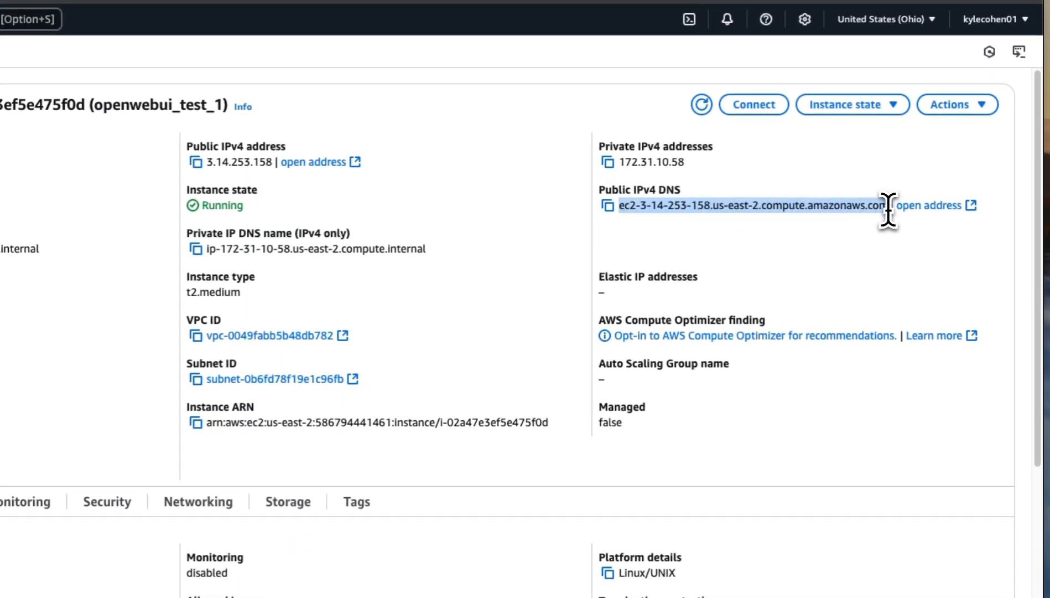
pyautogui.rightClick(866, 207)
pyautogui.click(888, 243)
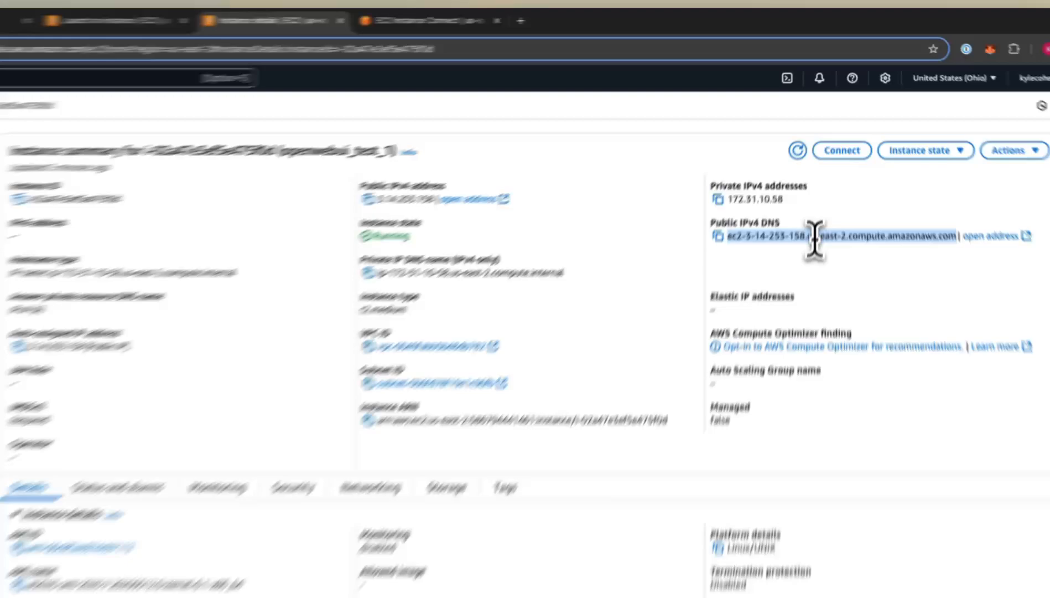
pyautogui.rightClick(814, 236)
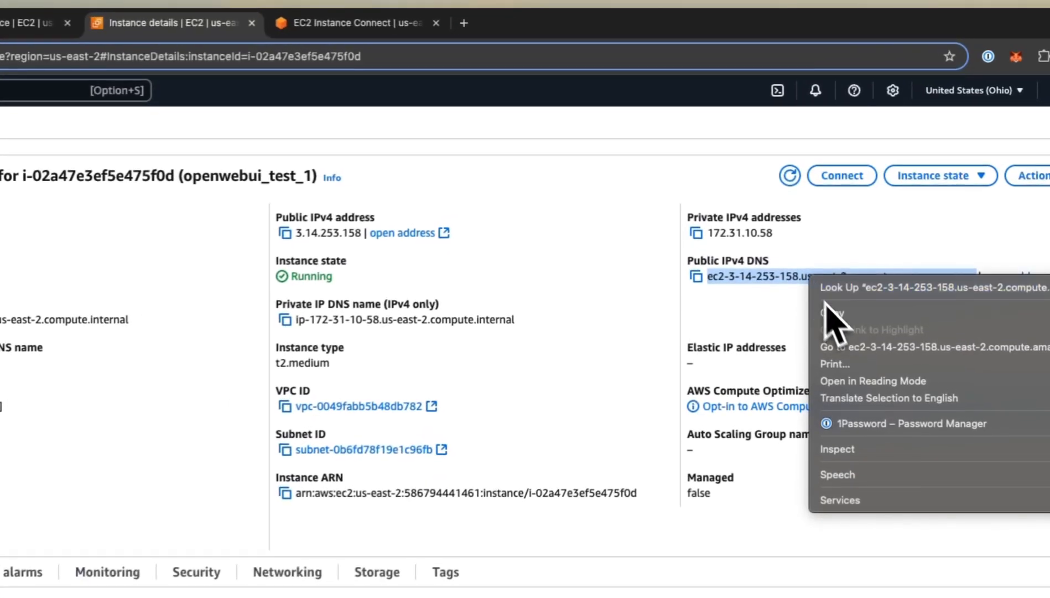
pyautogui.click(844, 270)
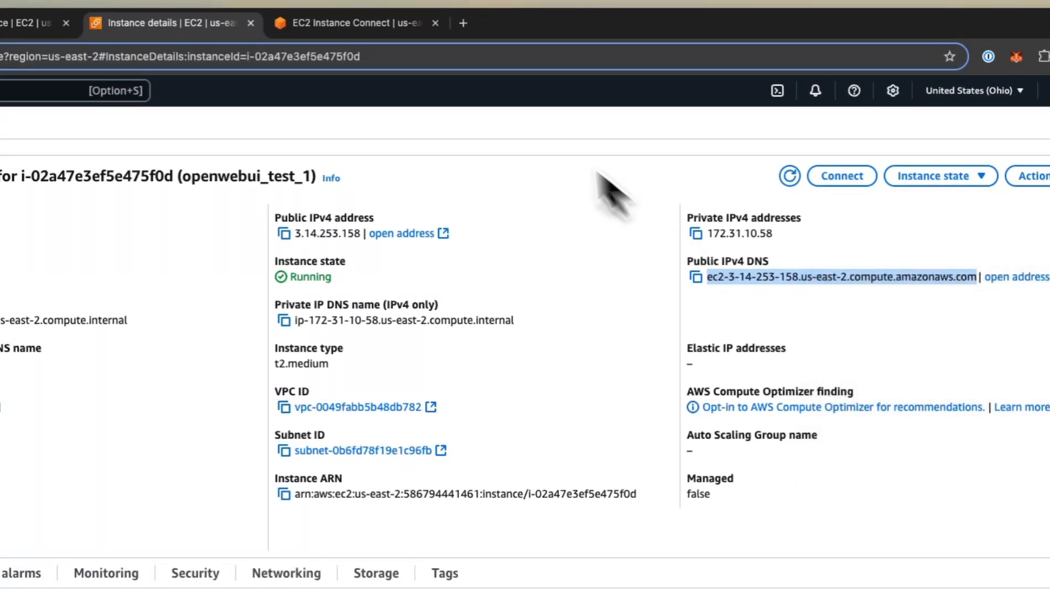
# Step: Open the copied DNS name with port :3000 appended in a new browser tab
pyautogui.click(463, 22)
pyautogui.press('super+v')
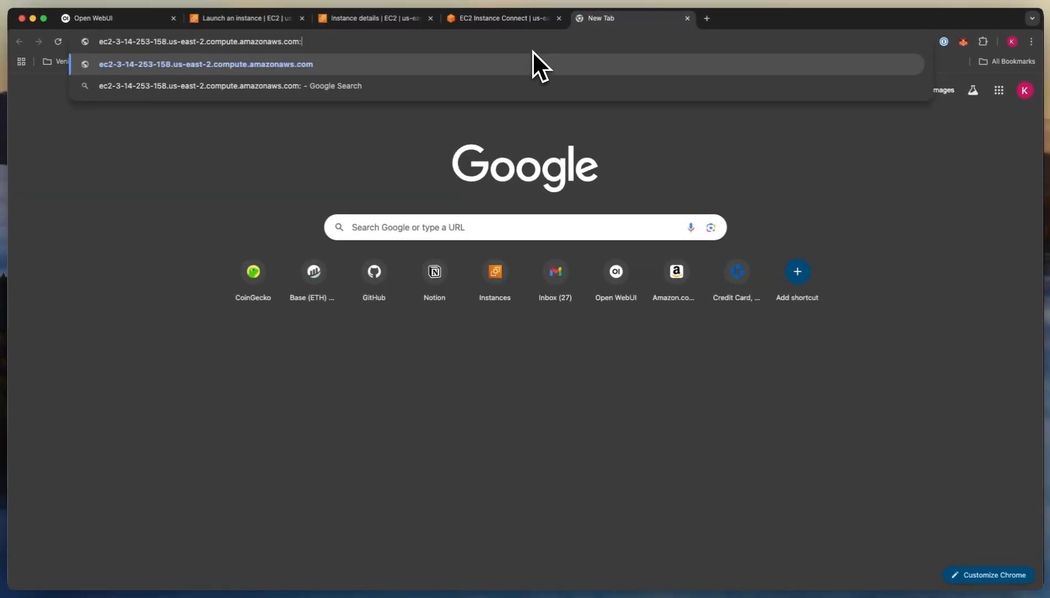
pyautogui.write(':3000')
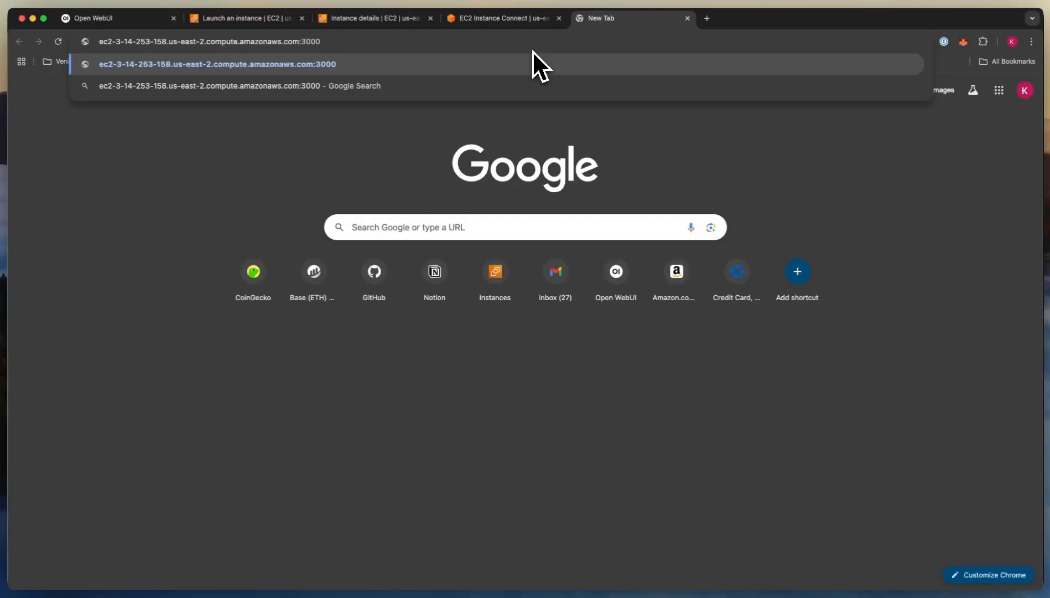
pyautogui.press('Return')
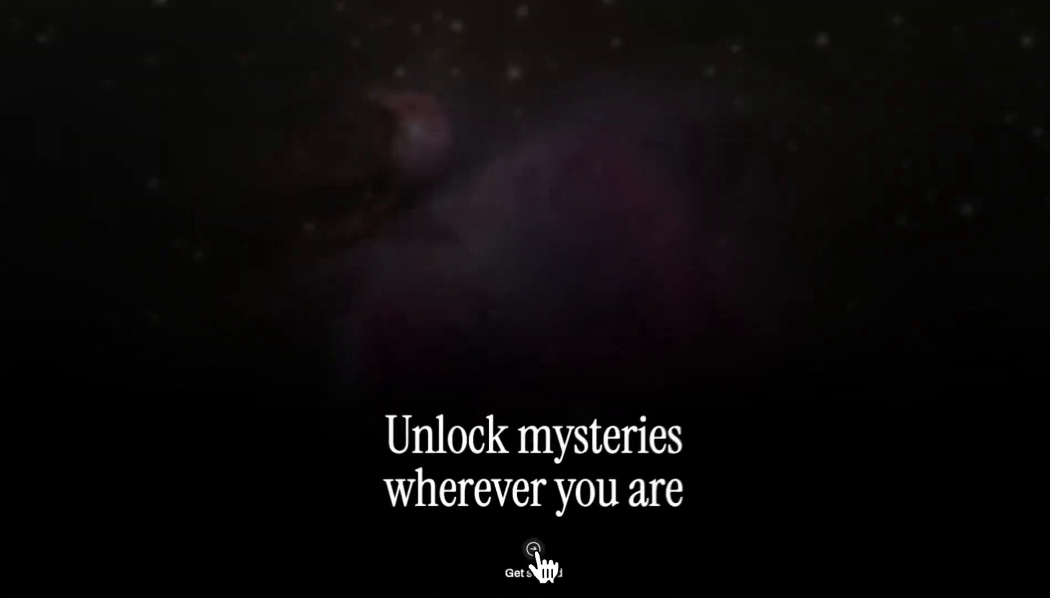
# Step: Create the Open WebUI admin account with a name, email and password, and dismiss the save-login prompt and release notes
pyautogui.click(528, 560)
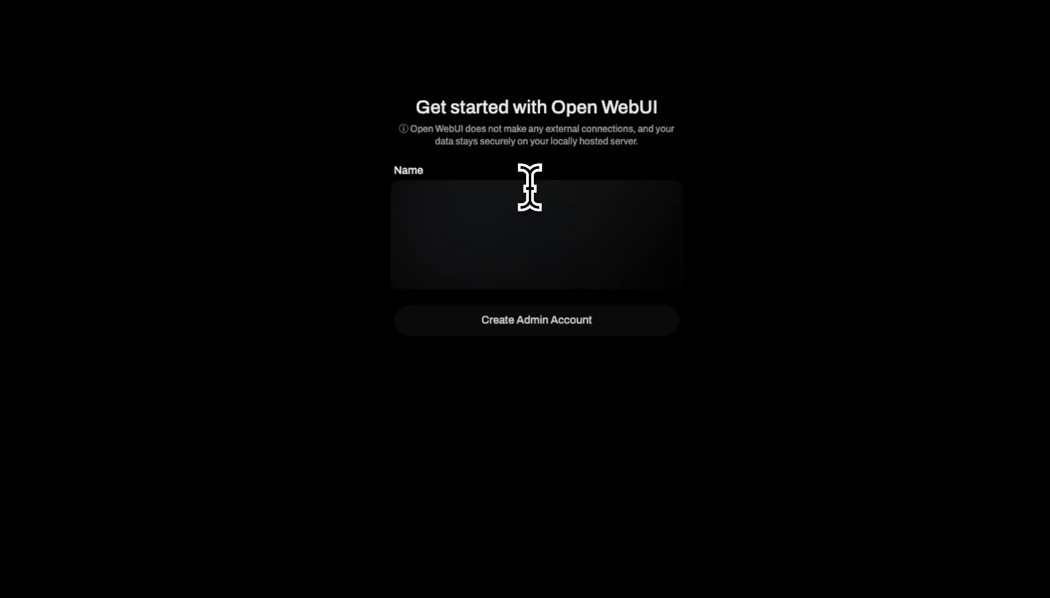
pyautogui.press('Tab')
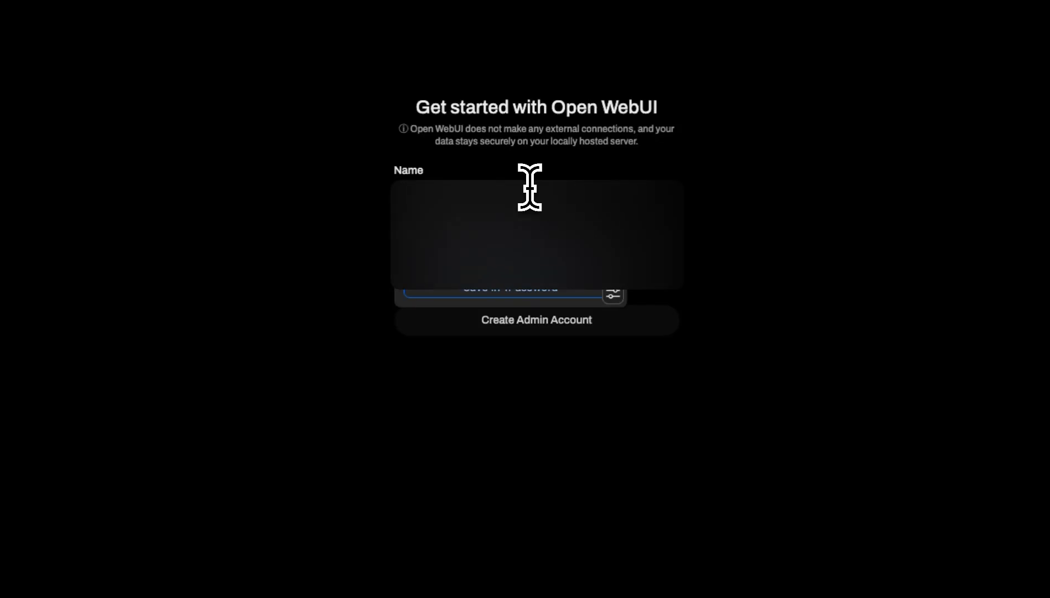
pyautogui.press('Tab')
pyautogui.press('Tab')
pyautogui.press('Tab')
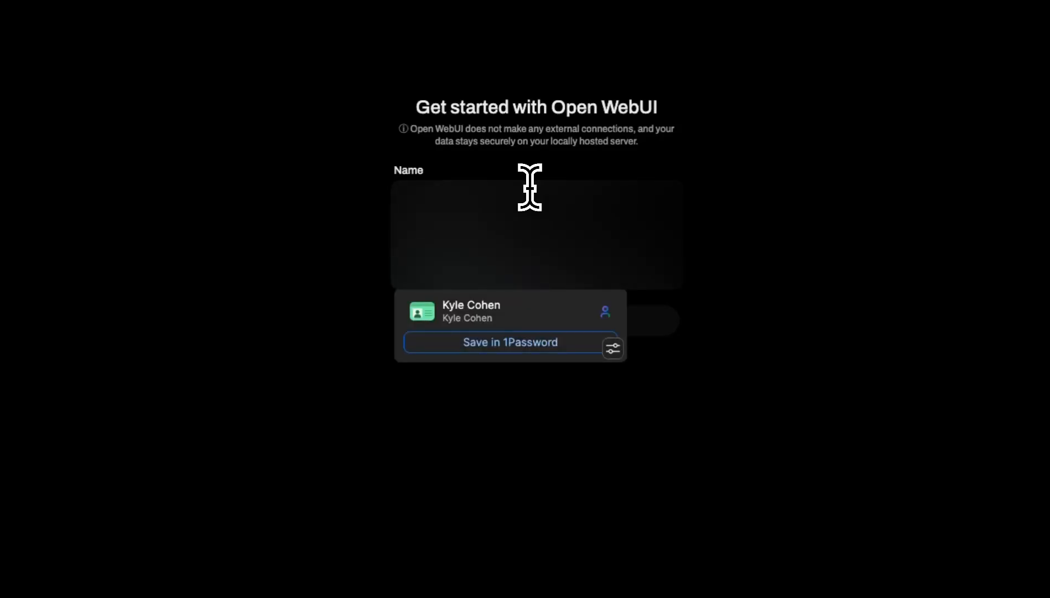
pyautogui.write('k')
pyautogui.press('Tab')
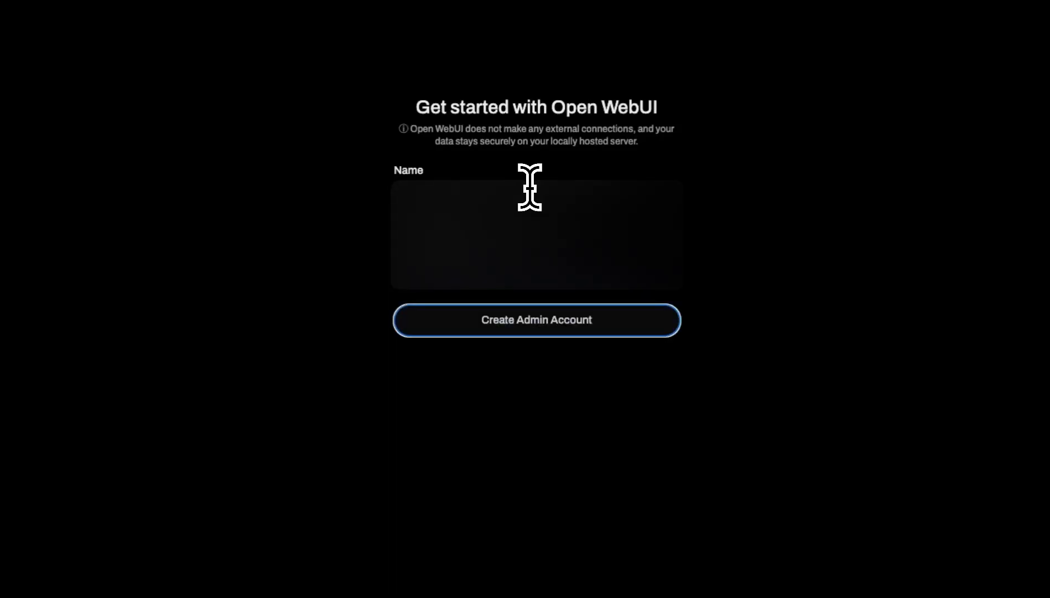
pyautogui.press('Return')
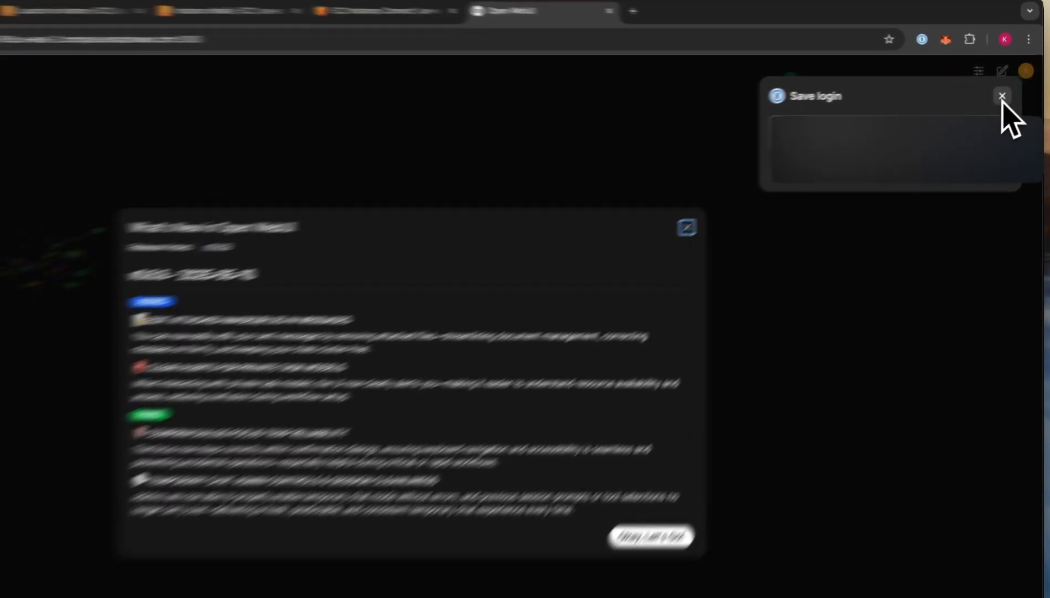
pyautogui.click(1003, 91)
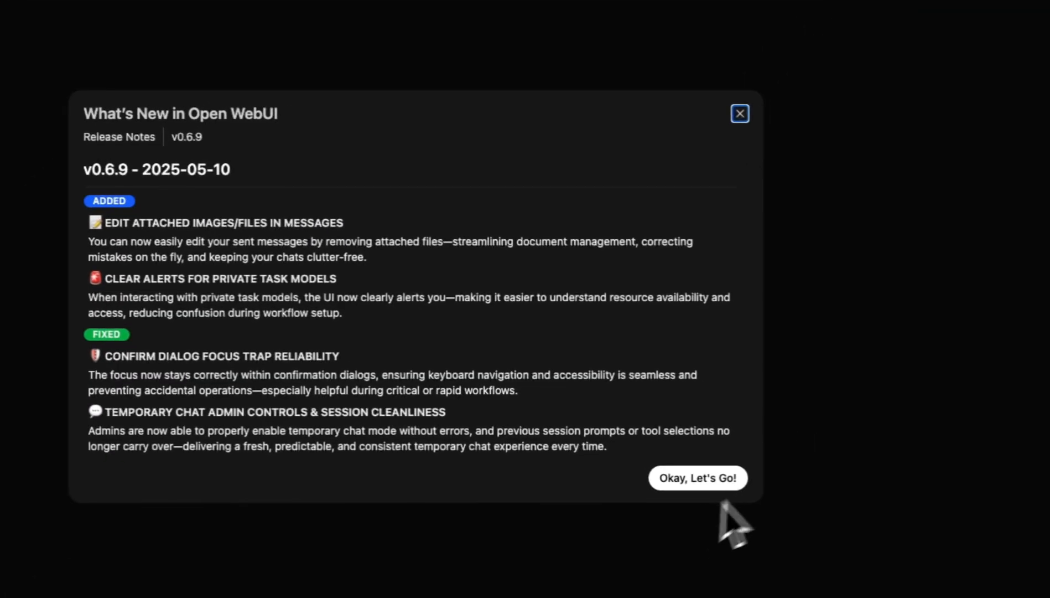
pyautogui.click(699, 480)
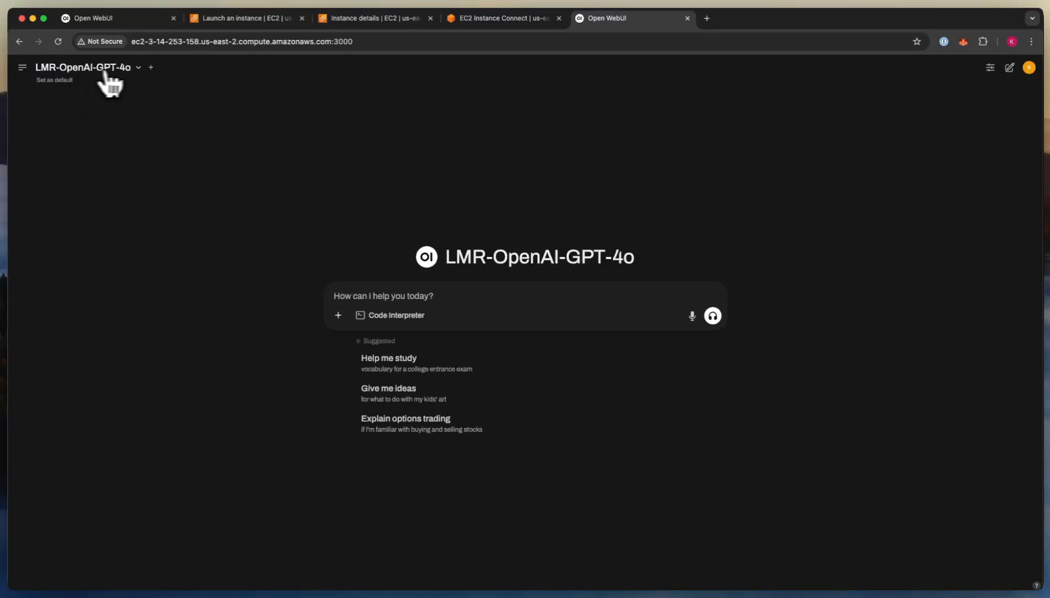
# Step: Select the mistral-31-24b model for the chat and send it the prompt "Tell me about AI"
pyautogui.click(138, 68)
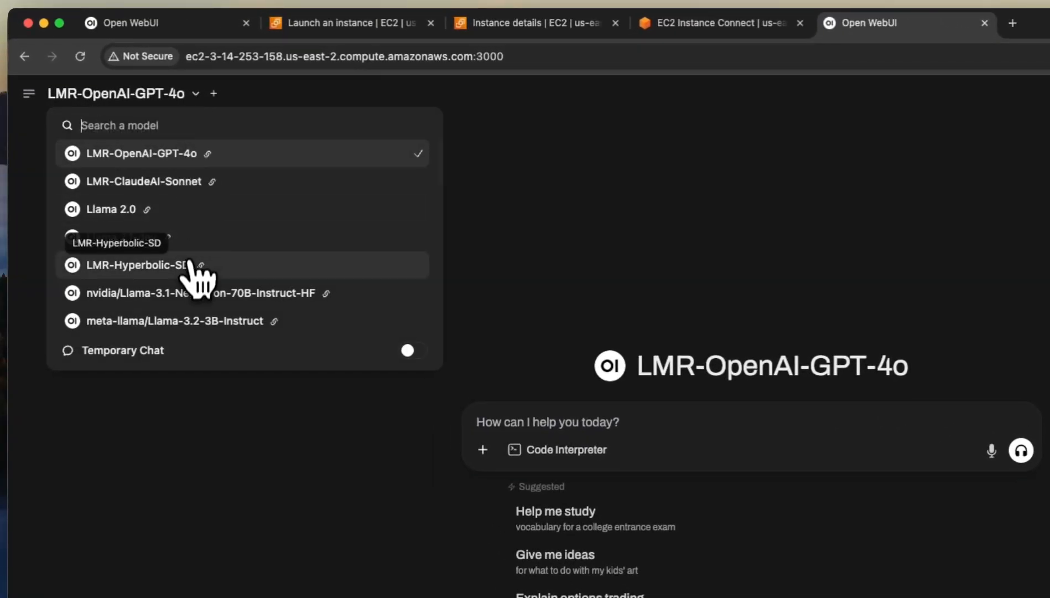
pyautogui.scroll(-10, 194, 274)
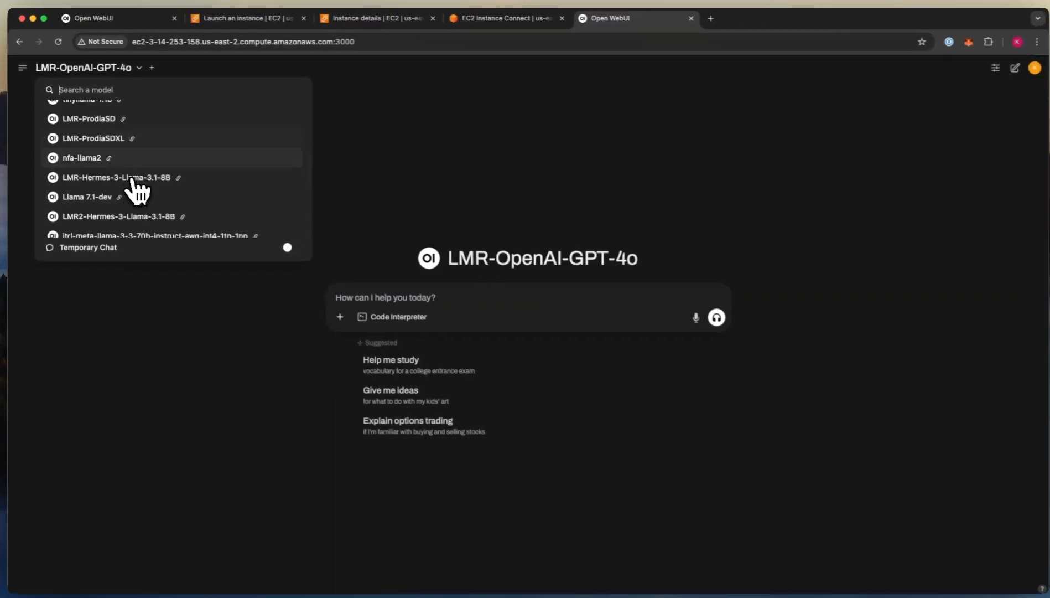
pyautogui.scroll(-8, 132, 180)
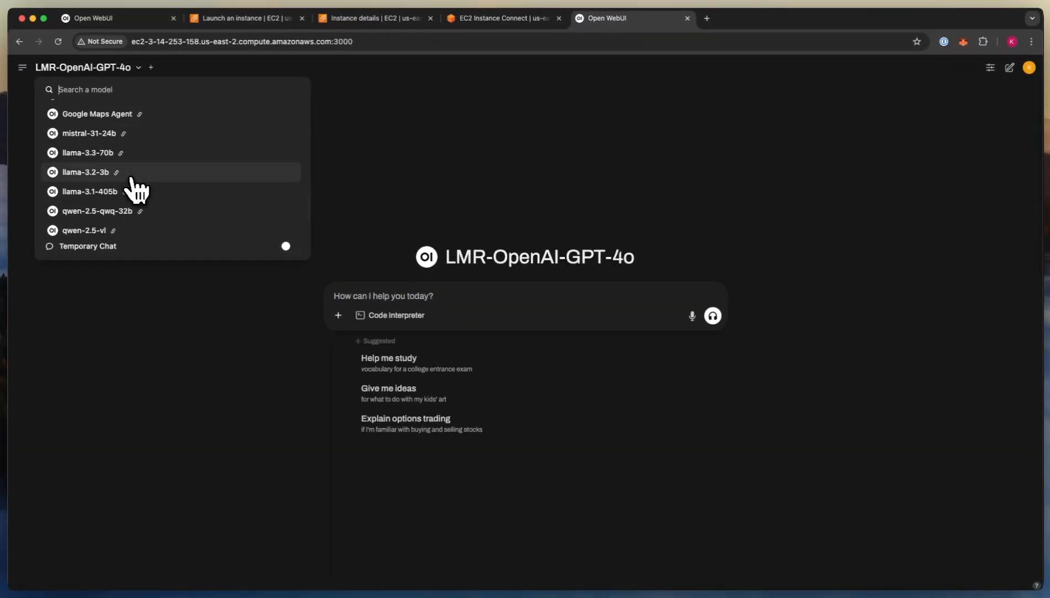
pyautogui.scroll(6, 138, 189)
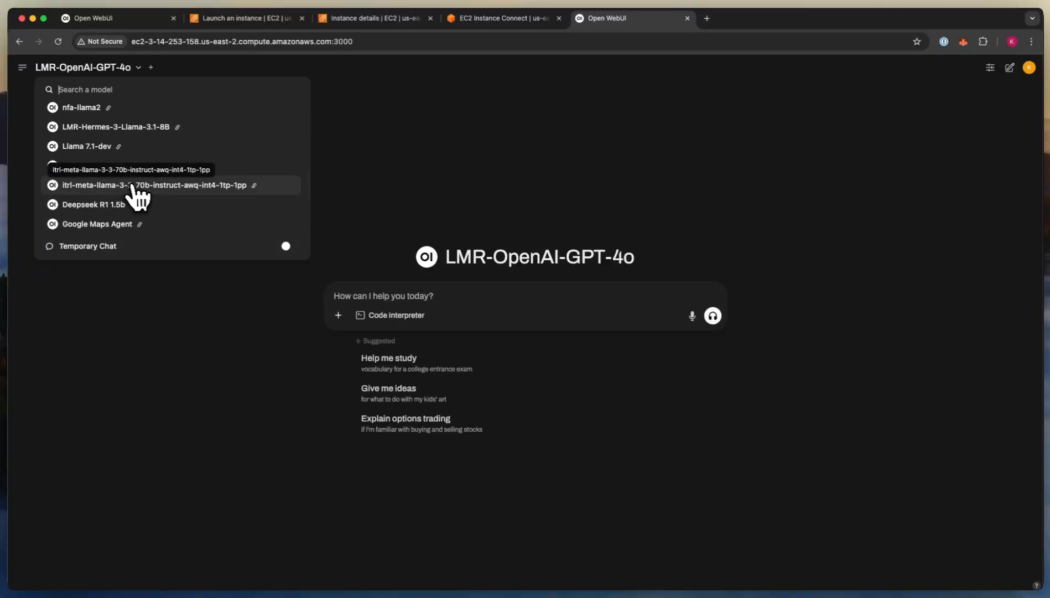
pyautogui.scroll(-3, 131, 197)
pyautogui.click(91, 170)
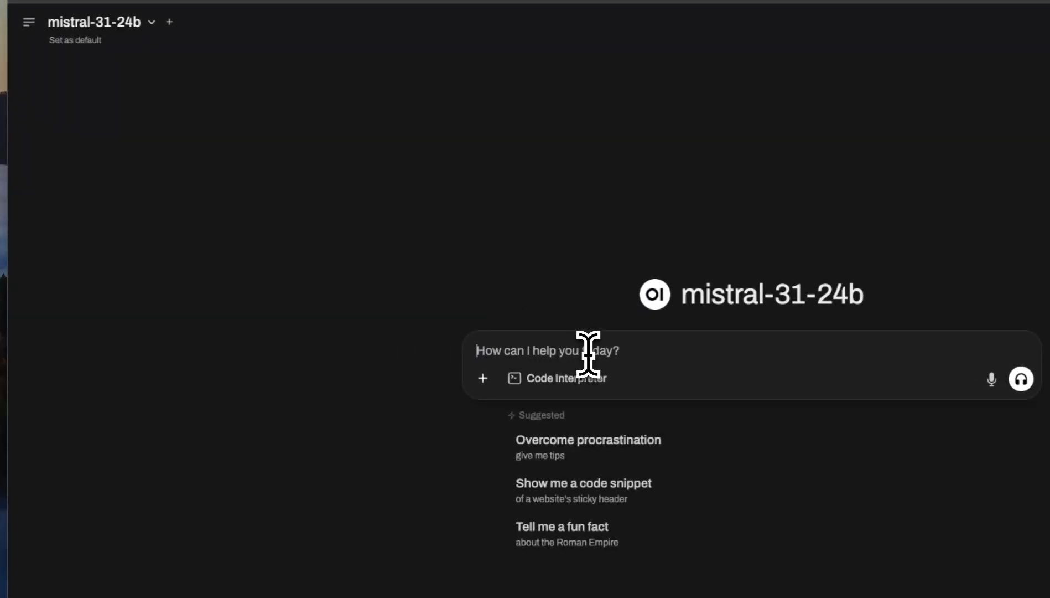
pyautogui.write('Tell me about AI')
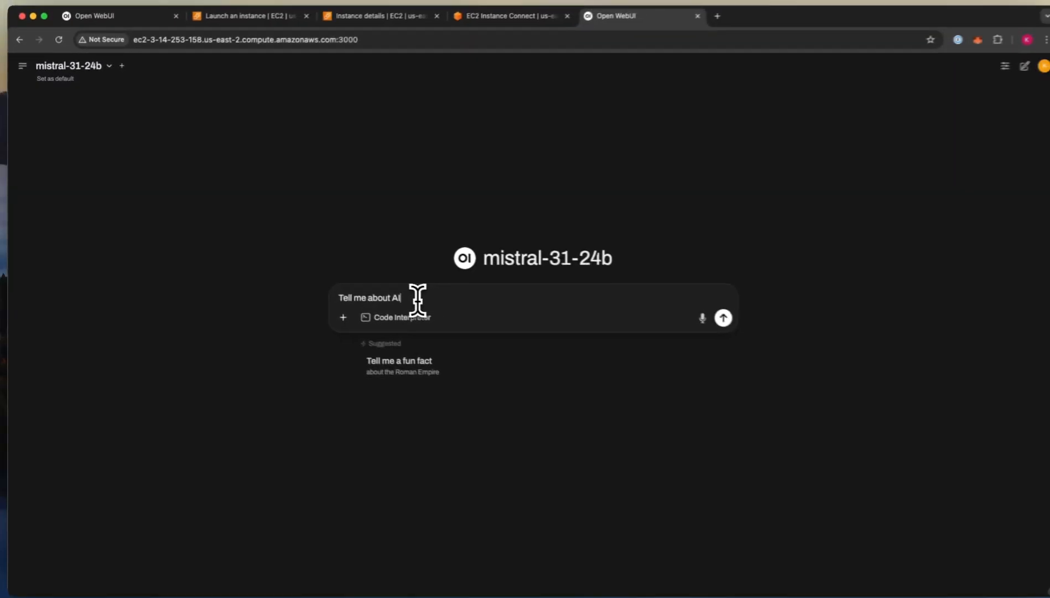
pyautogui.press('Return')
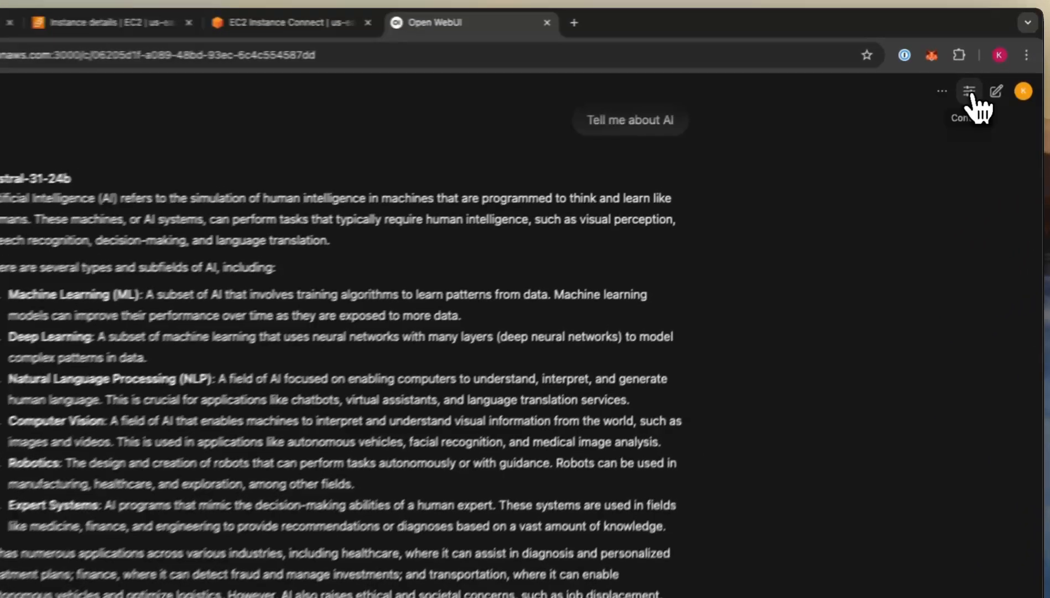
# Step: Look through the chat controls with their advanced parameters and the chat's options, and show the sidebar
pyautogui.click(991, 67)
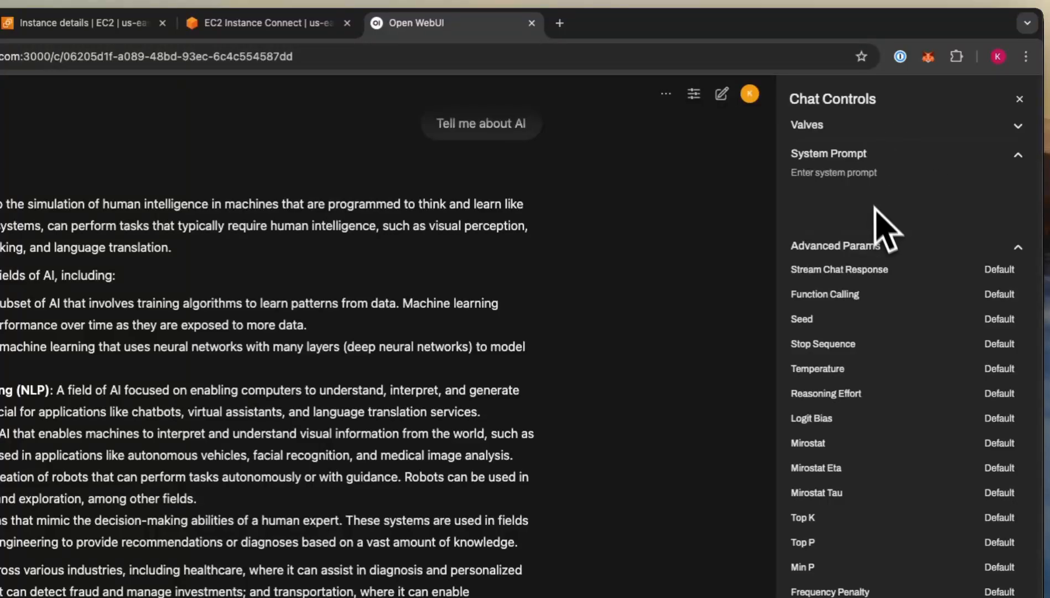
pyautogui.scroll(-1, 888, 313)
pyautogui.scroll(-2, 897, 332)
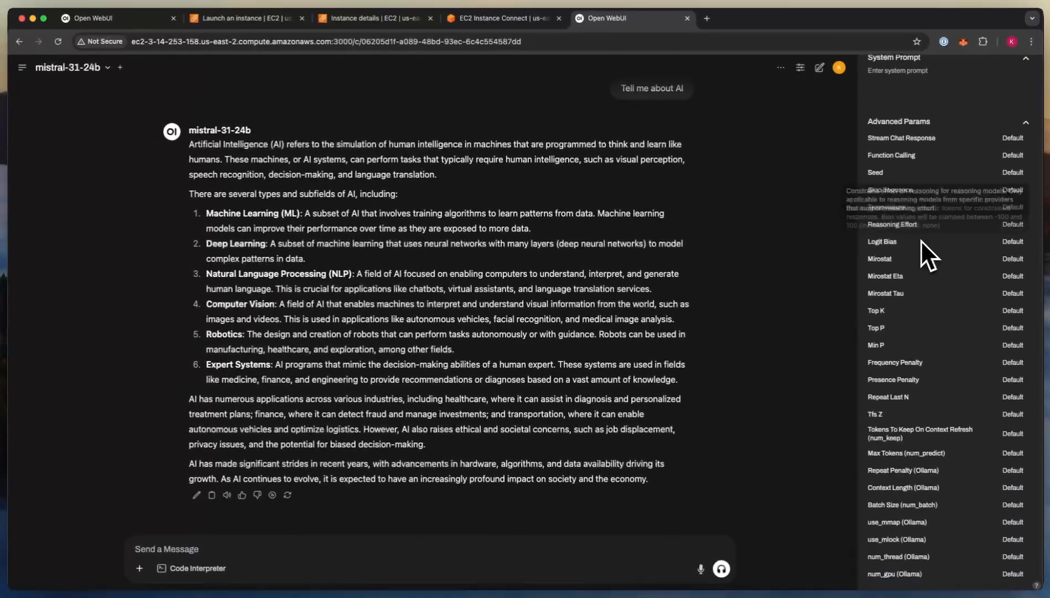
pyautogui.scroll(3, 939, 299)
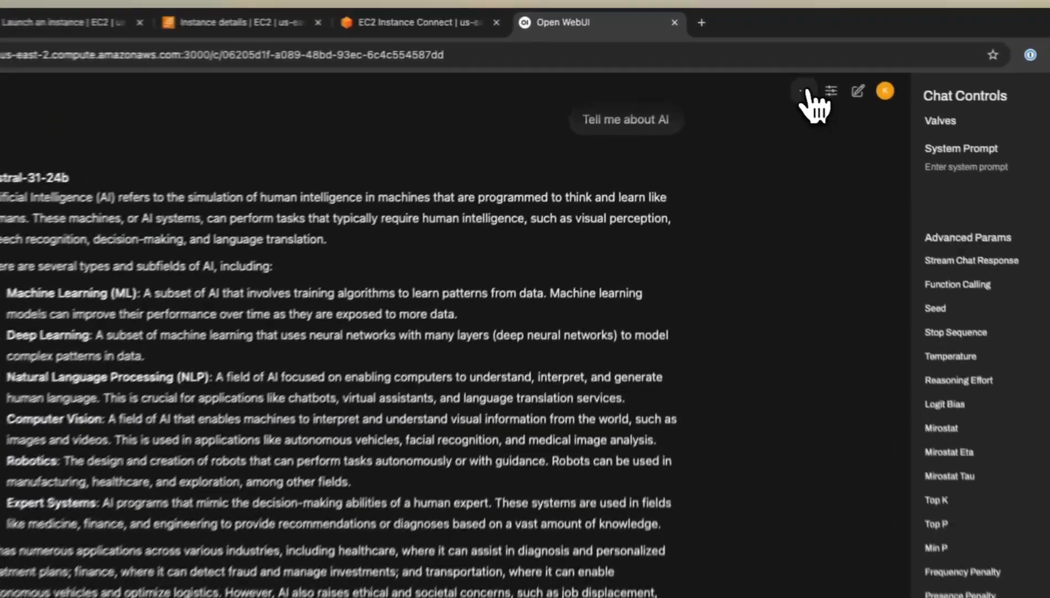
pyautogui.click(781, 67)
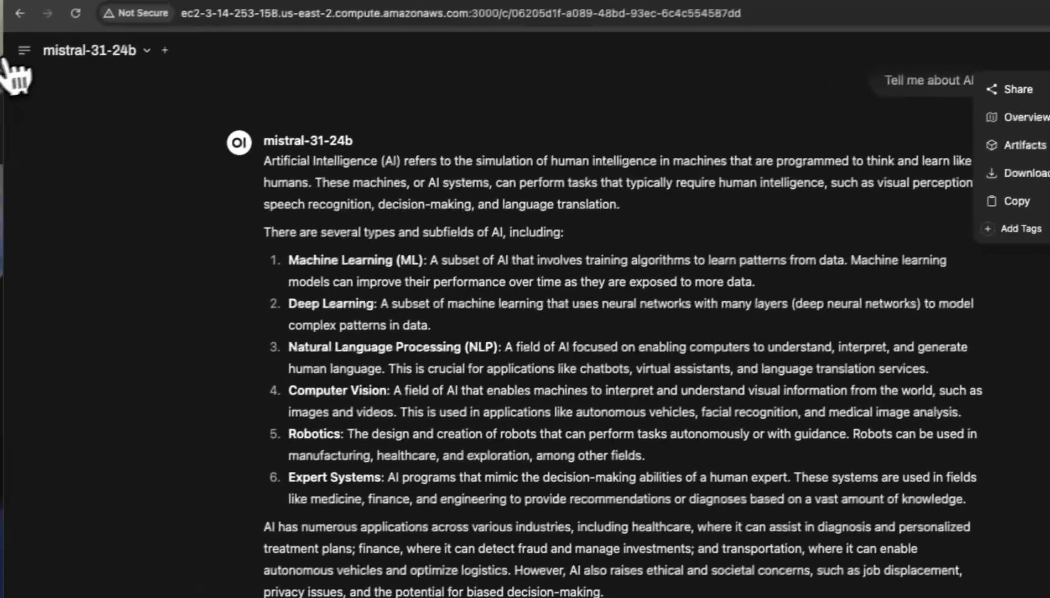
pyautogui.click(24, 50)
pyautogui.click(24, 51)
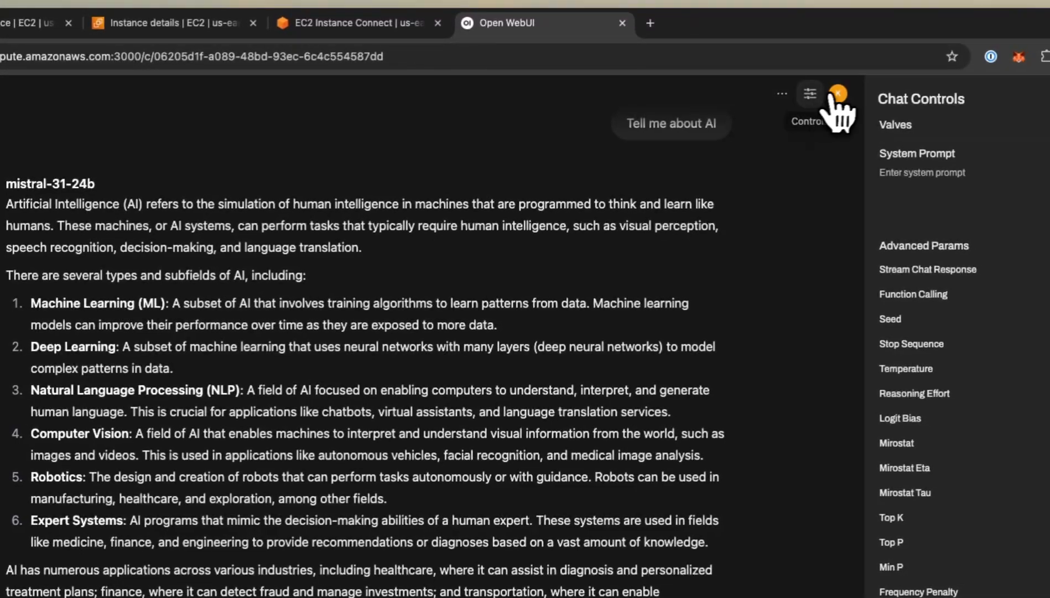
# Step: View the General and Interface pages of the user settings, and open the Admin Settings
pyautogui.click(839, 94)
pyautogui.click(872, 135)
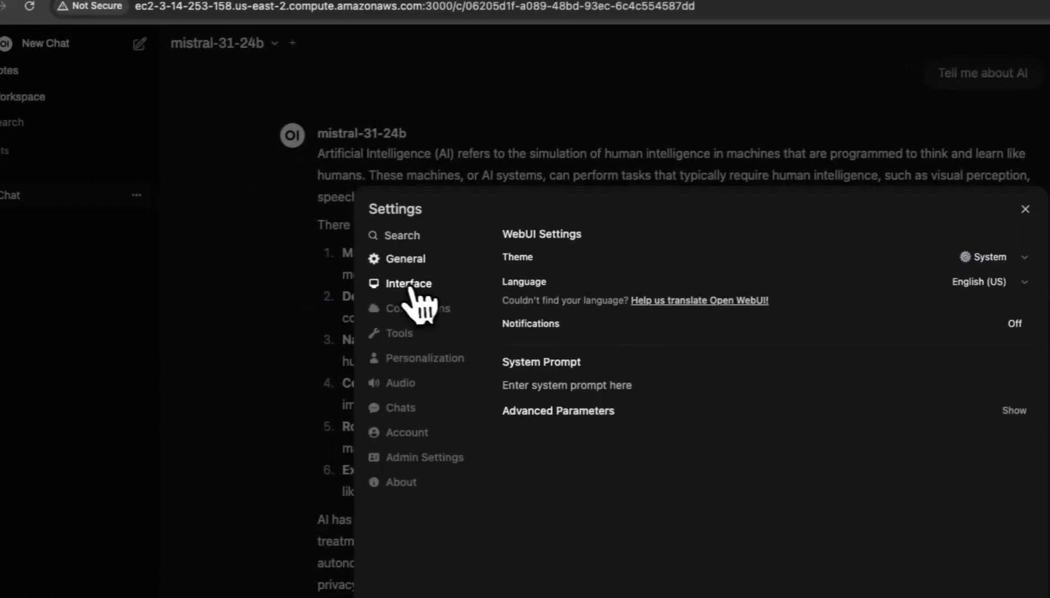
pyautogui.click(416, 285)
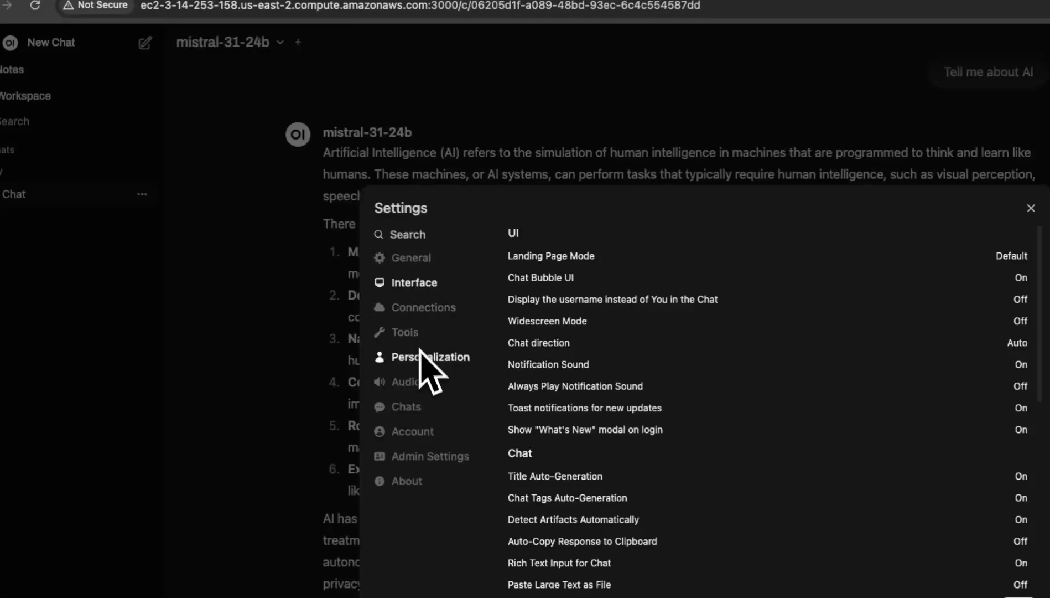
pyautogui.click(423, 437)
pyautogui.click(429, 456)
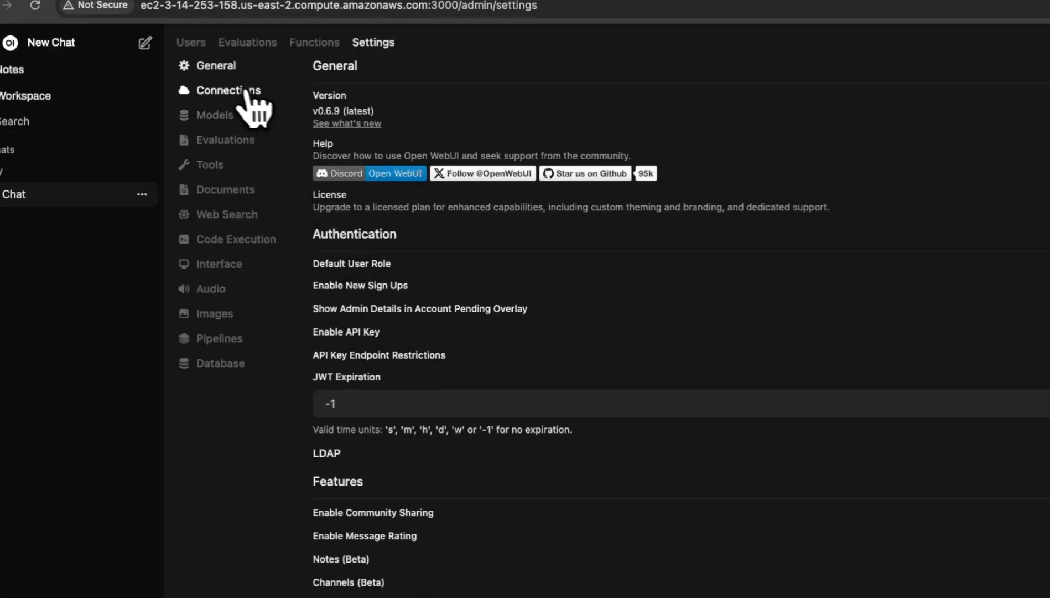
# Step: Review the admin Users, Evaluations and Functions pages, and view the Documents section of the admin settings
pyautogui.click(191, 42)
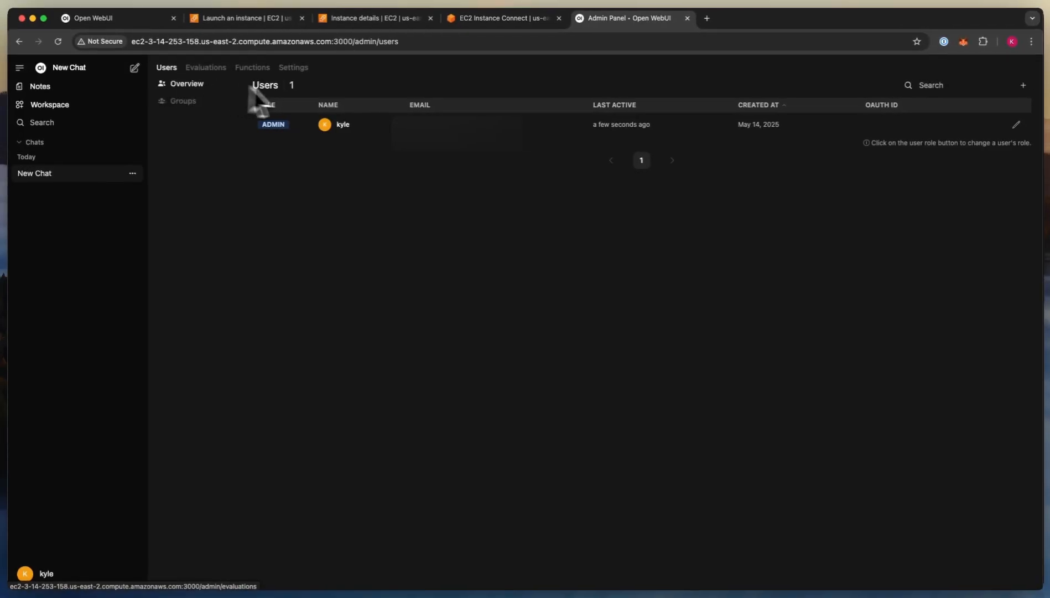
pyautogui.click(217, 77)
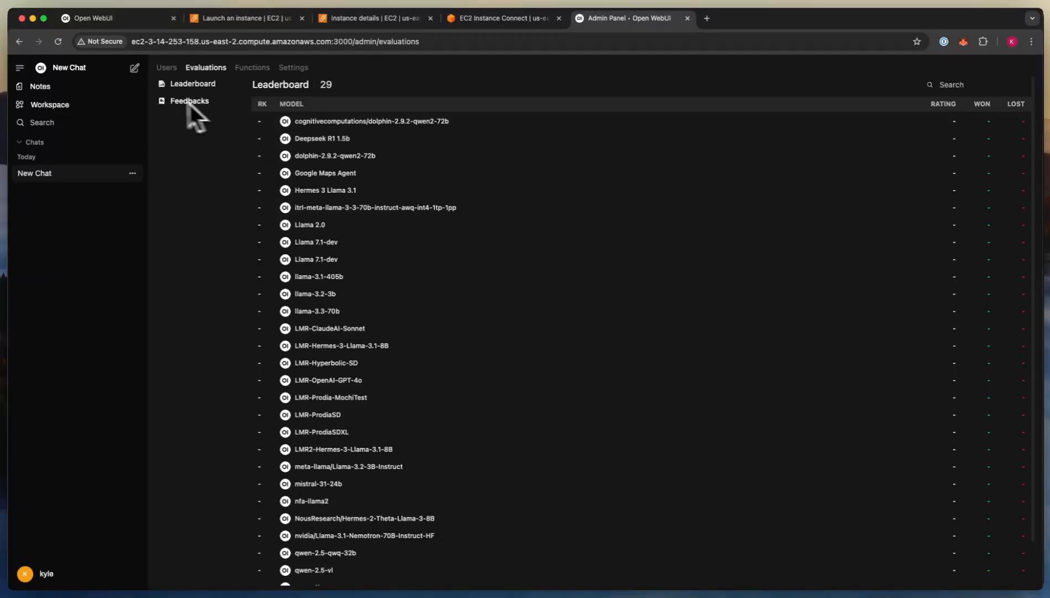
pyautogui.click(252, 67)
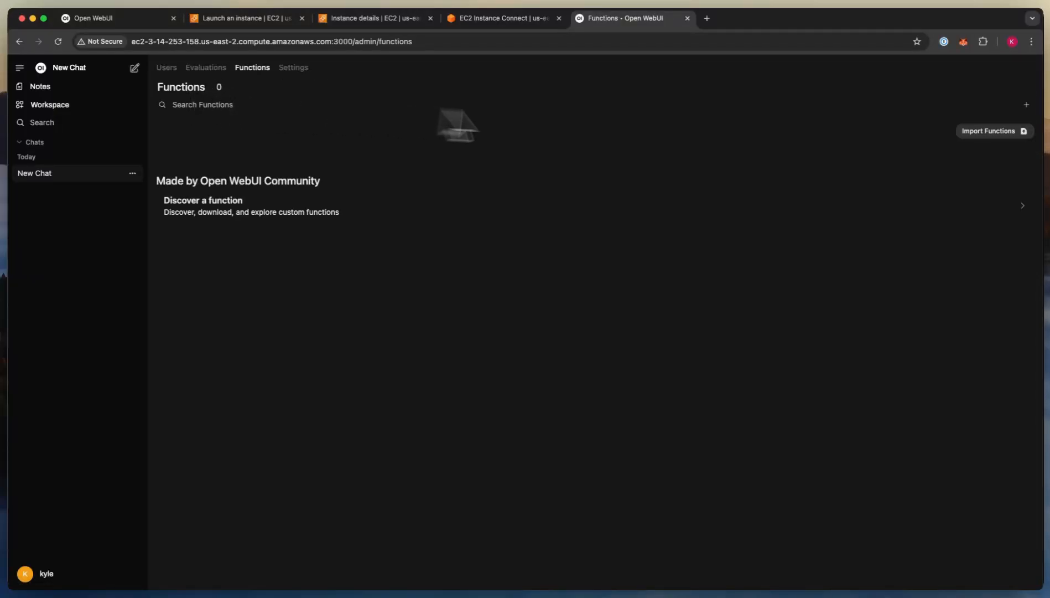
pyautogui.click(310, 74)
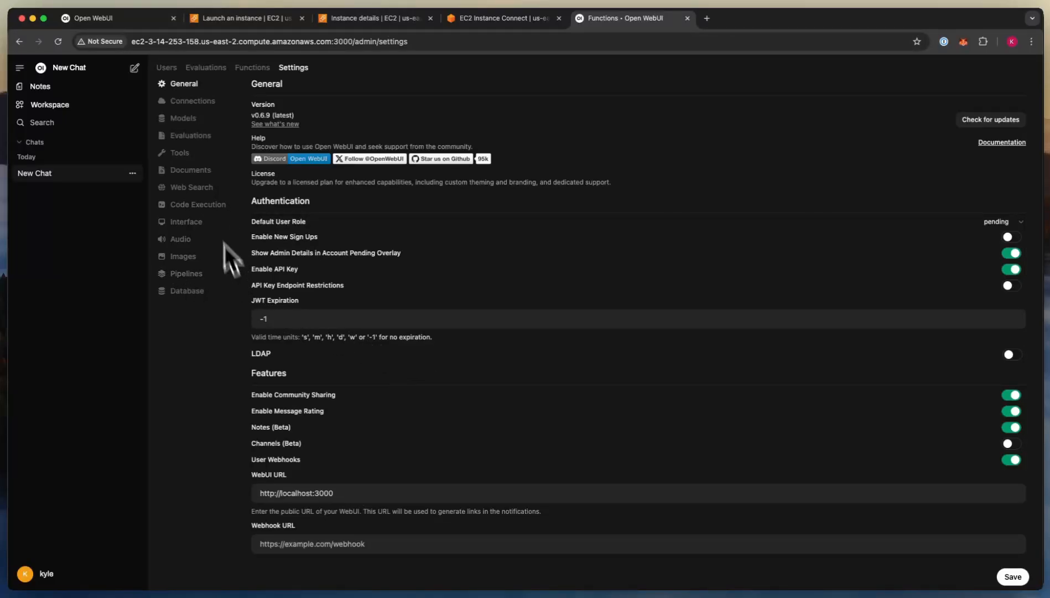
pyautogui.click(201, 171)
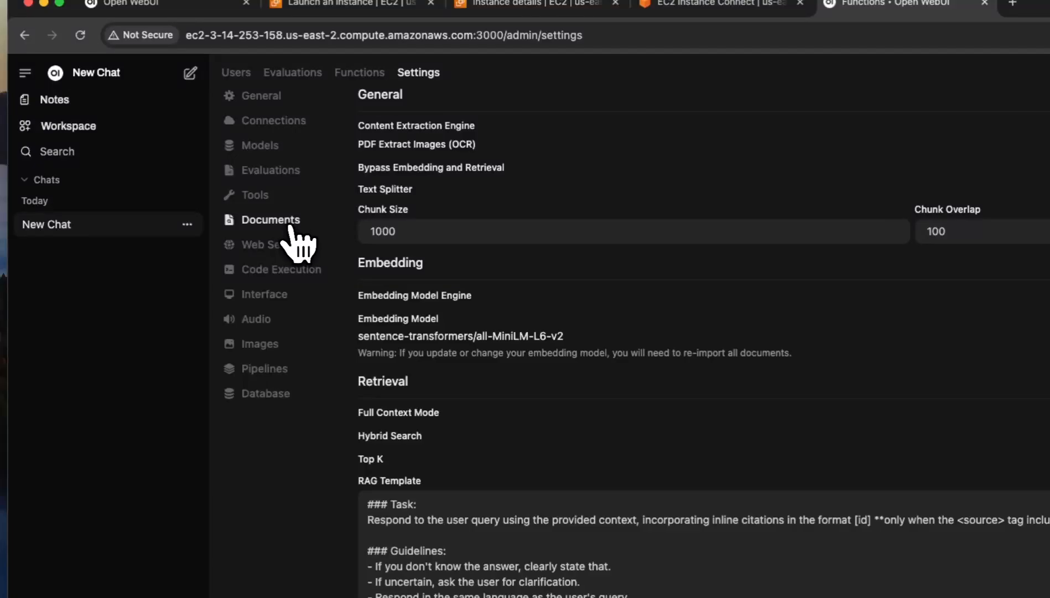